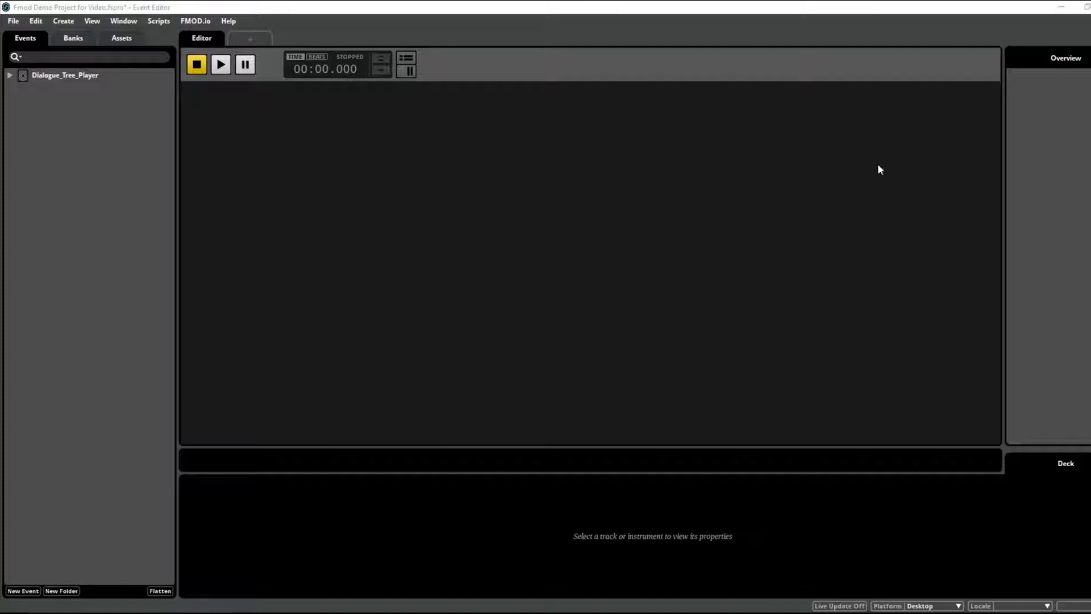
- Open the Dialogue_Tree_Player event and set the Hi_Bye and Love_or_Hate parameters to 0
left_click(66, 78)
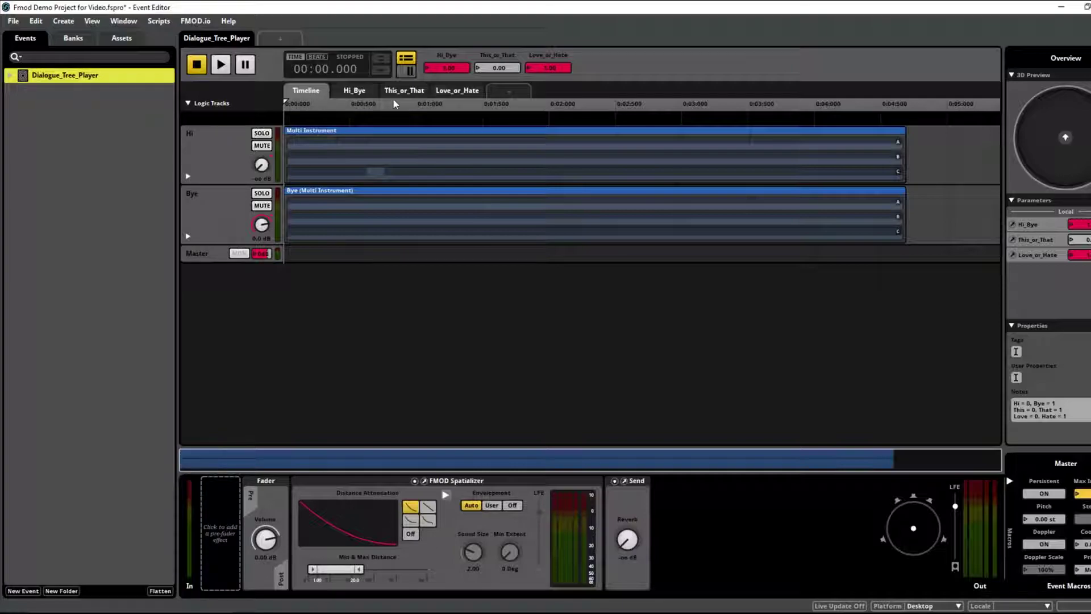
left_click(455, 68)
left_click(560, 68)
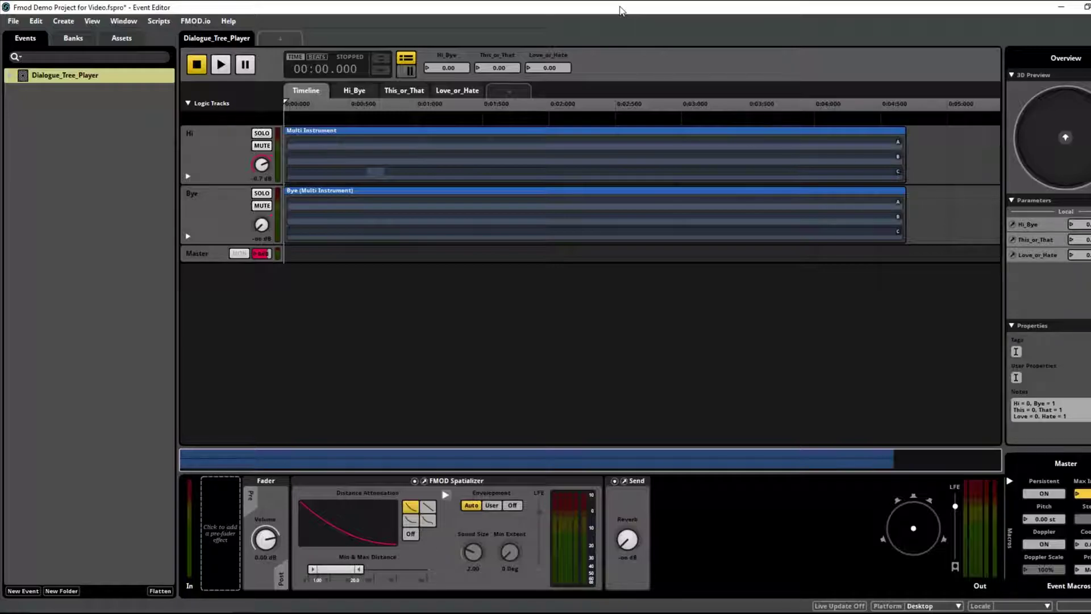
- Play through the Hi branch of the dialogue line by line with all three parameters at 0
key("space")
key("space")
key("space")
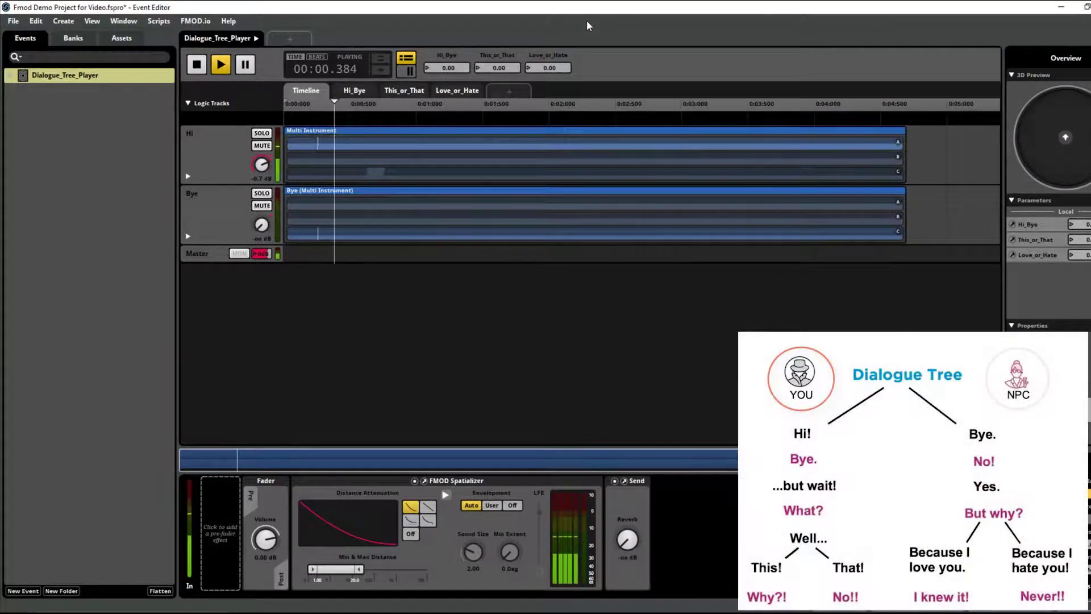
key("space")
key("space")
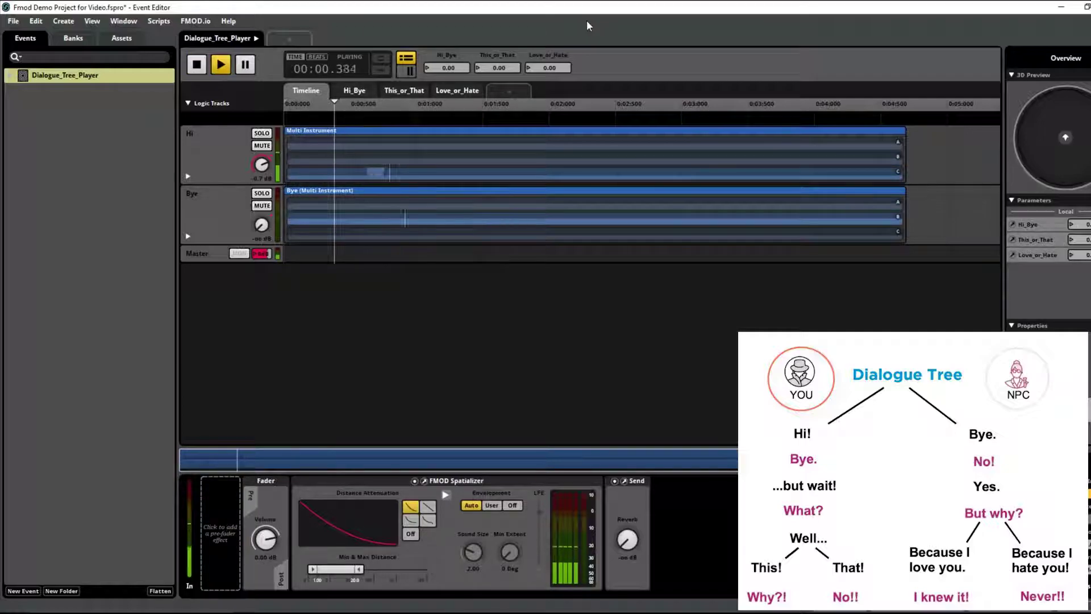
key("space")
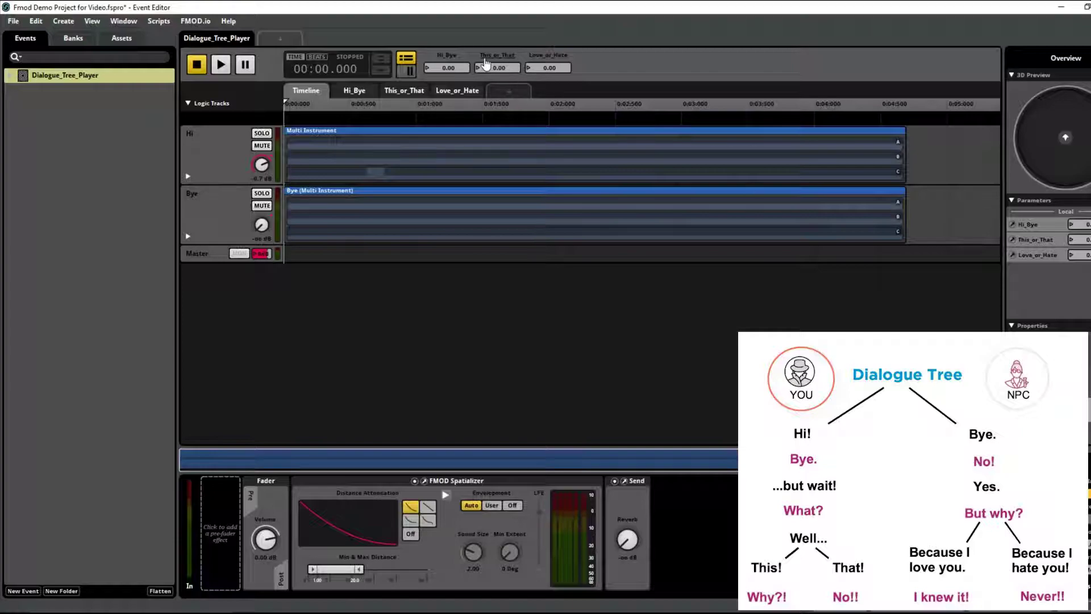
key("space")
key("space")
key("space")
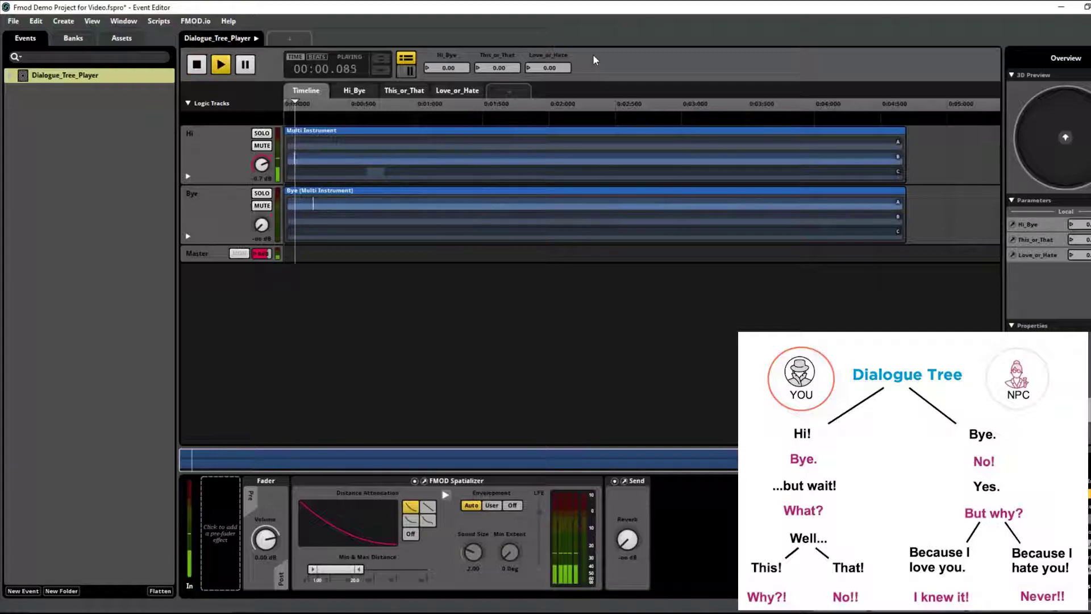
key("space")
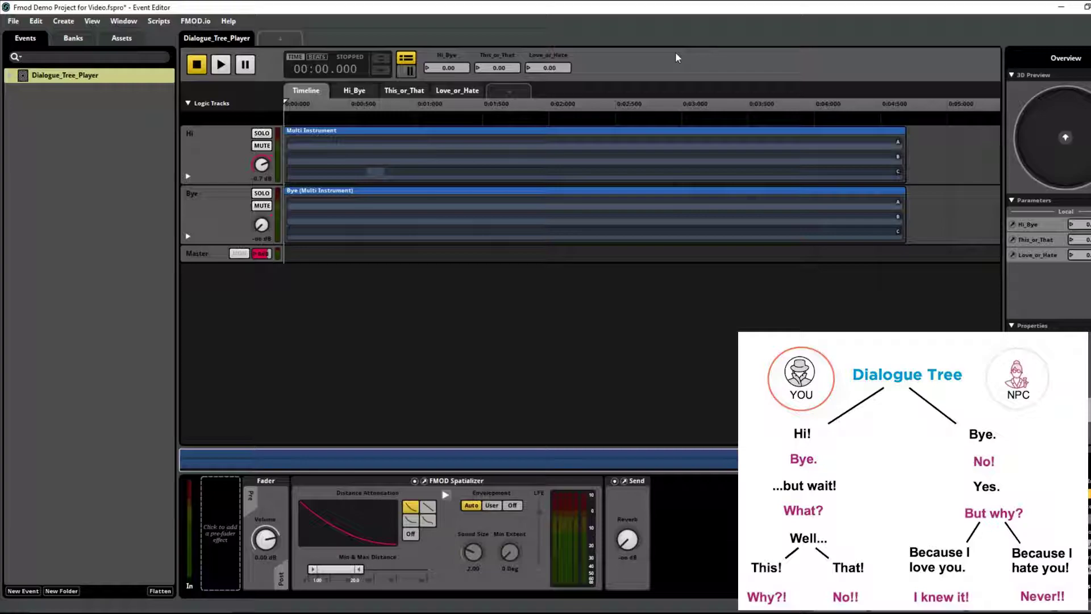
- Set This_or_That to 1 and play the Hi branch through to its "That!" ending
key("space")
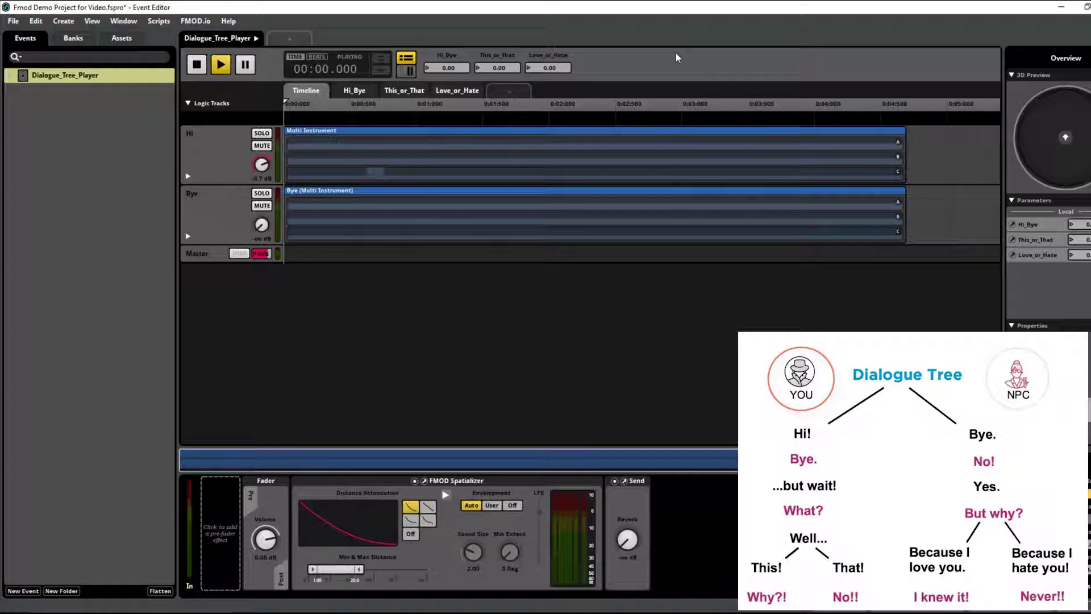
key("space")
left_click_drag(511, 64, 661, 34)
key("space")
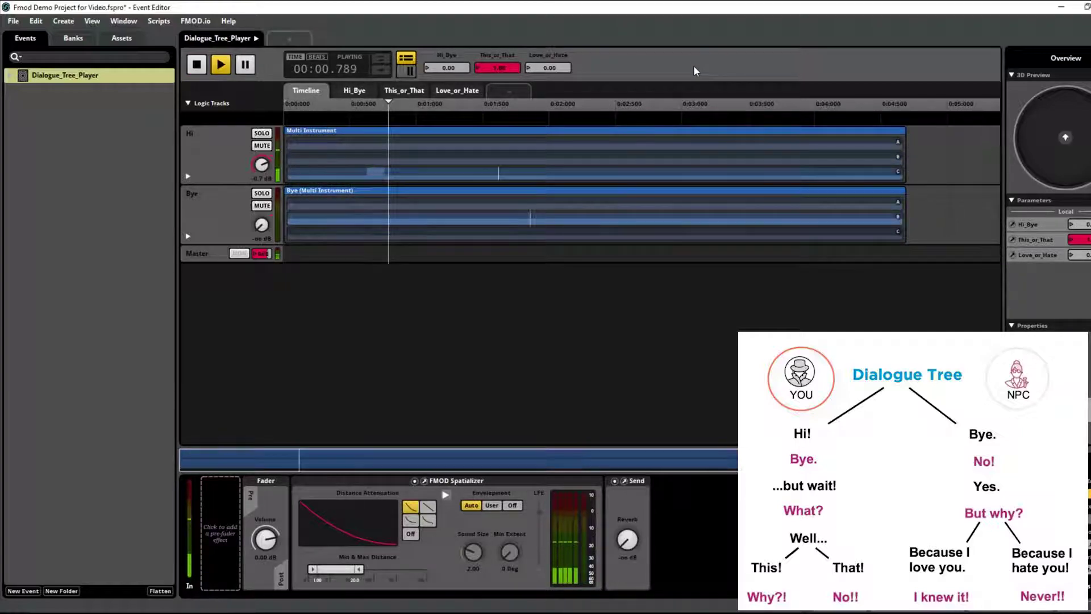
key("space")
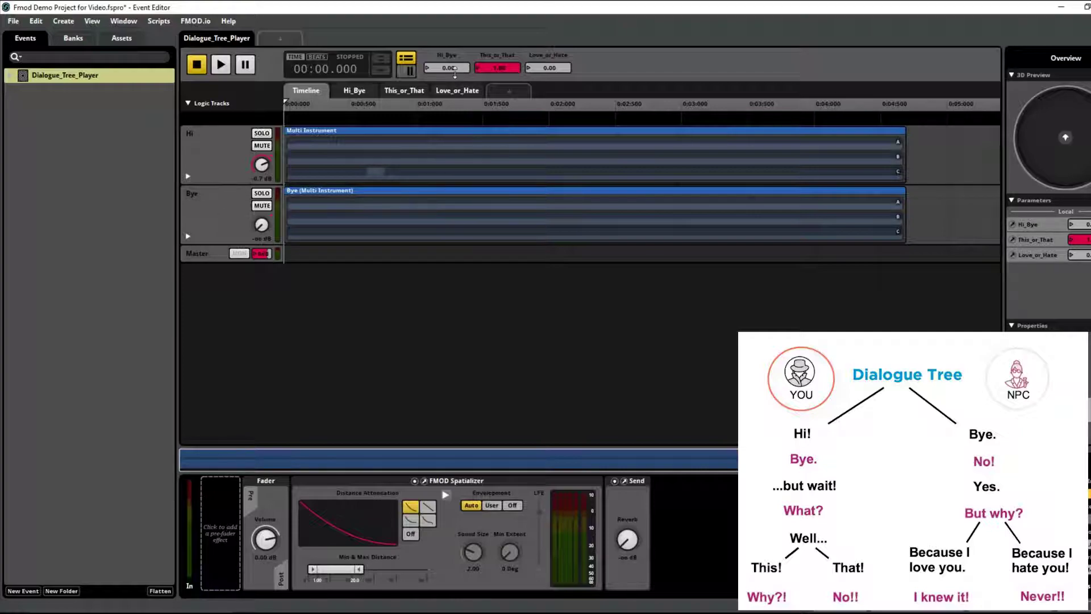
- Set Hi_Bye to 1 and play the lines of the Bye branch
left_click_drag(455, 69, 455, 34)
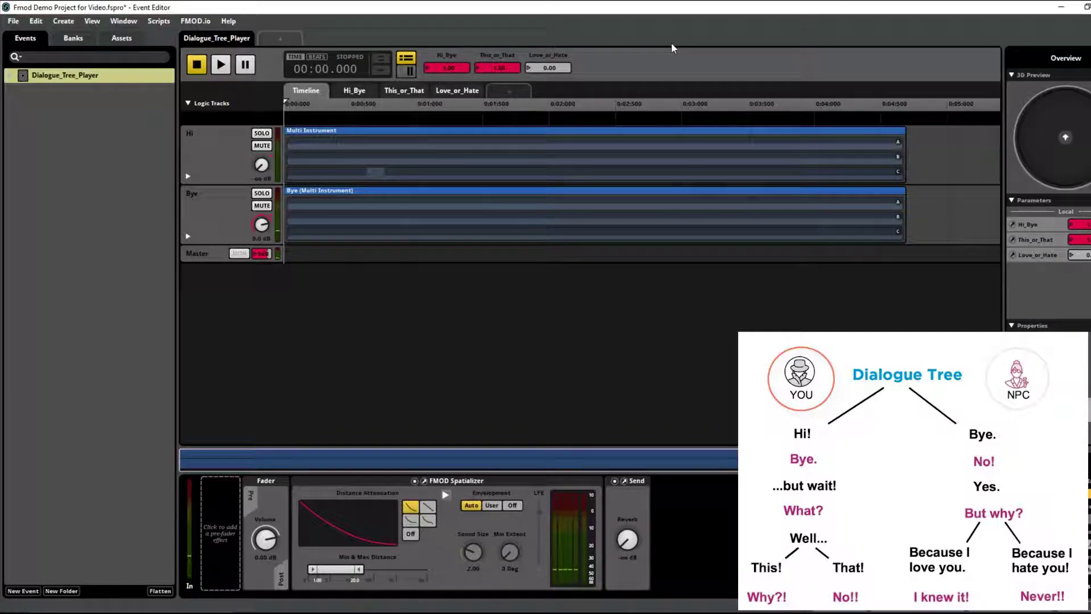
key("space")
key("space")
key("space")
key("space")
key("space")
- Set Love_or_Hate to 1 and play the Bye branch through to its "hate" ending
left_click_drag(565, 72, 589, 48)
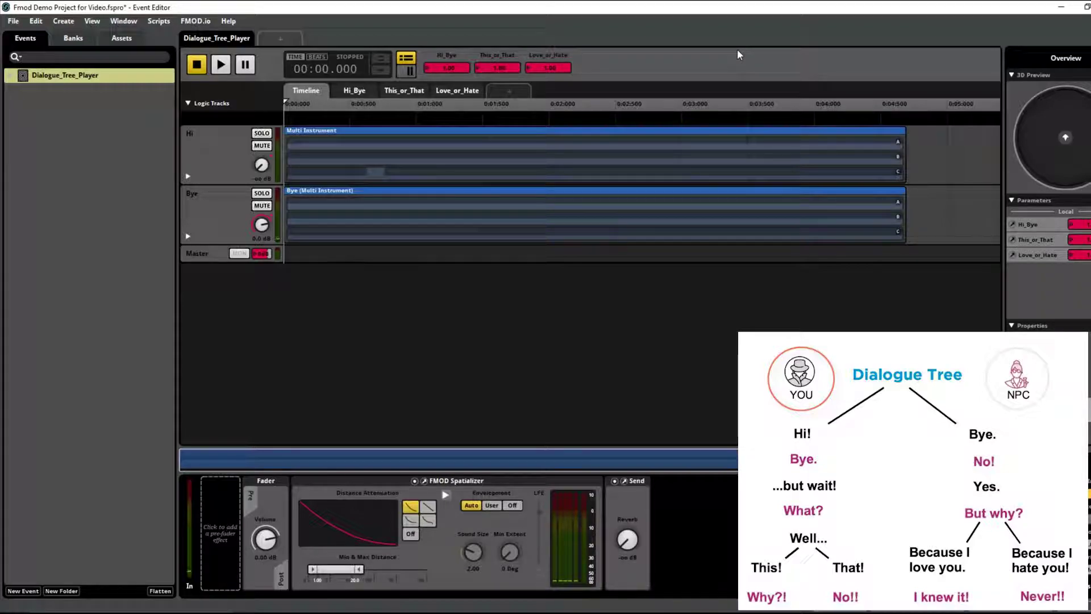
key("space")
key("space")
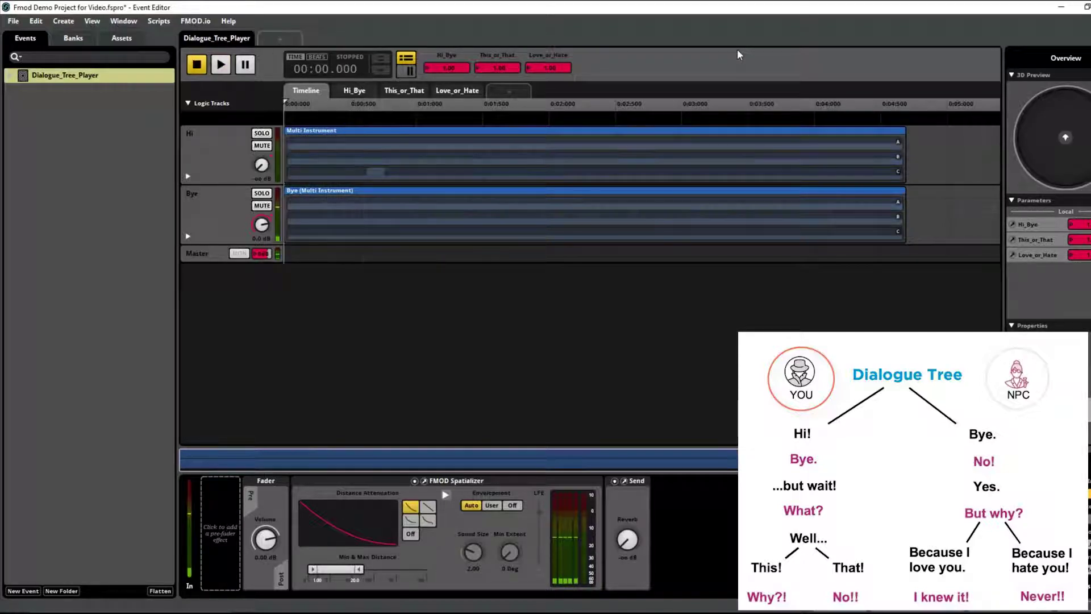
key("space")
key("space")
key("space")
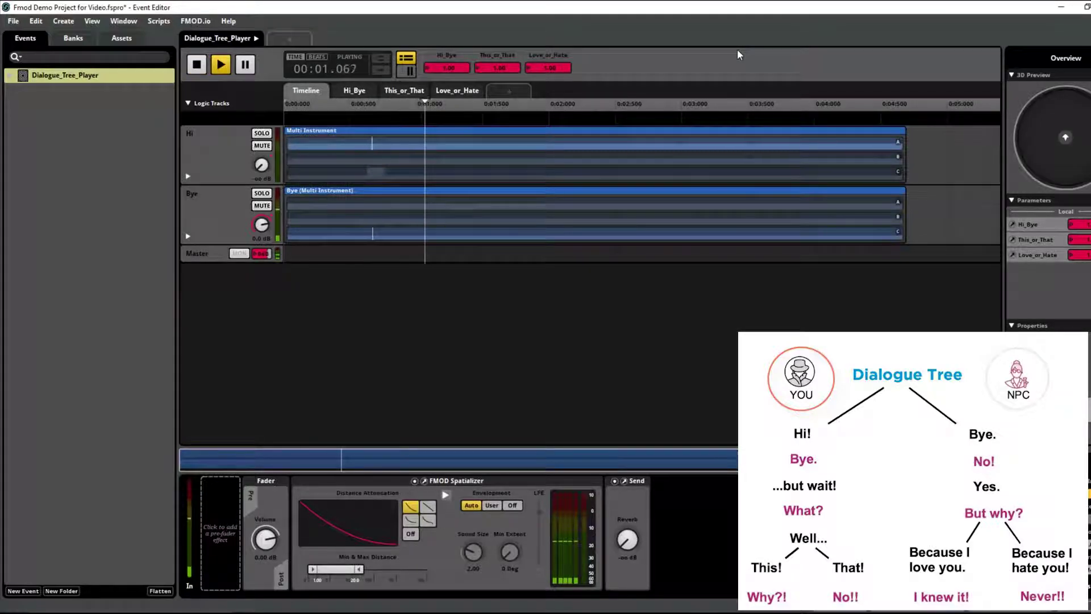
key("space")
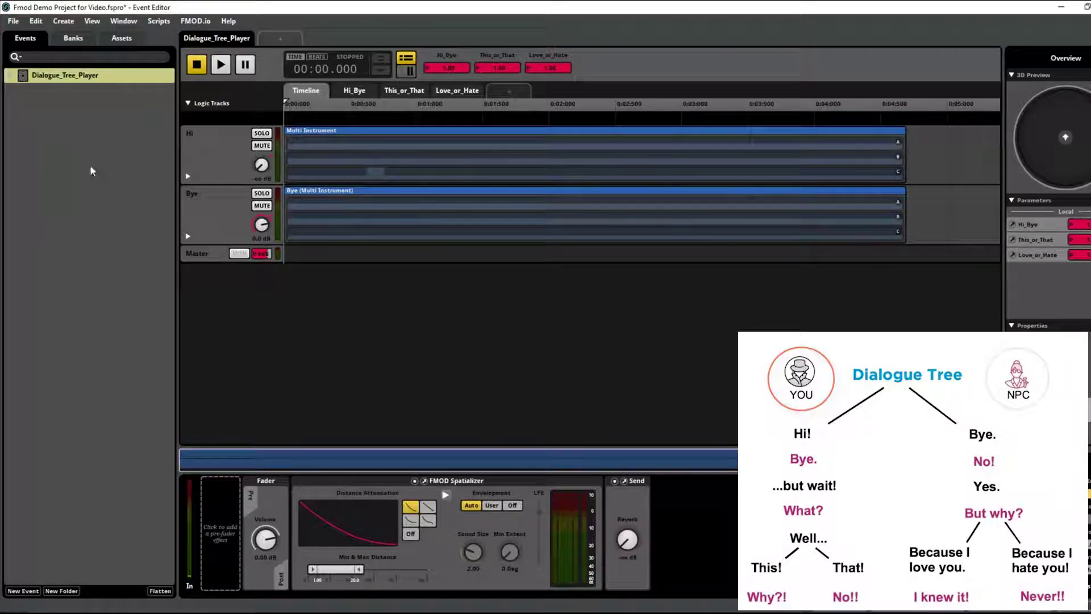
- Create a 3D timeline event named Dialogue_Tree_Player_Copy
left_click(74, 99)
right_click(54, 100)
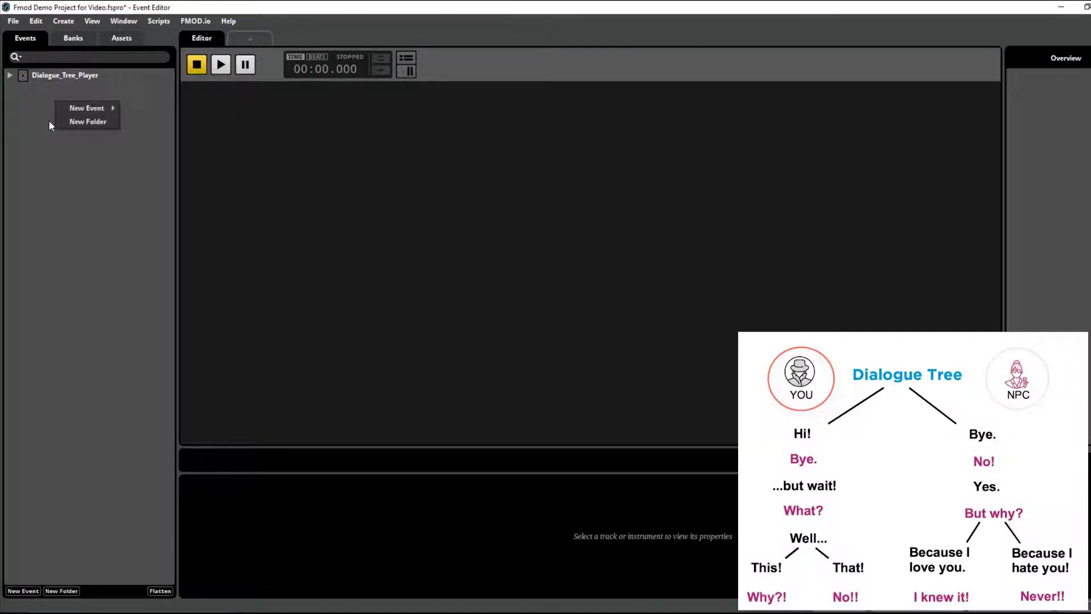
mouse_move(88, 109)
left_click(142, 110)
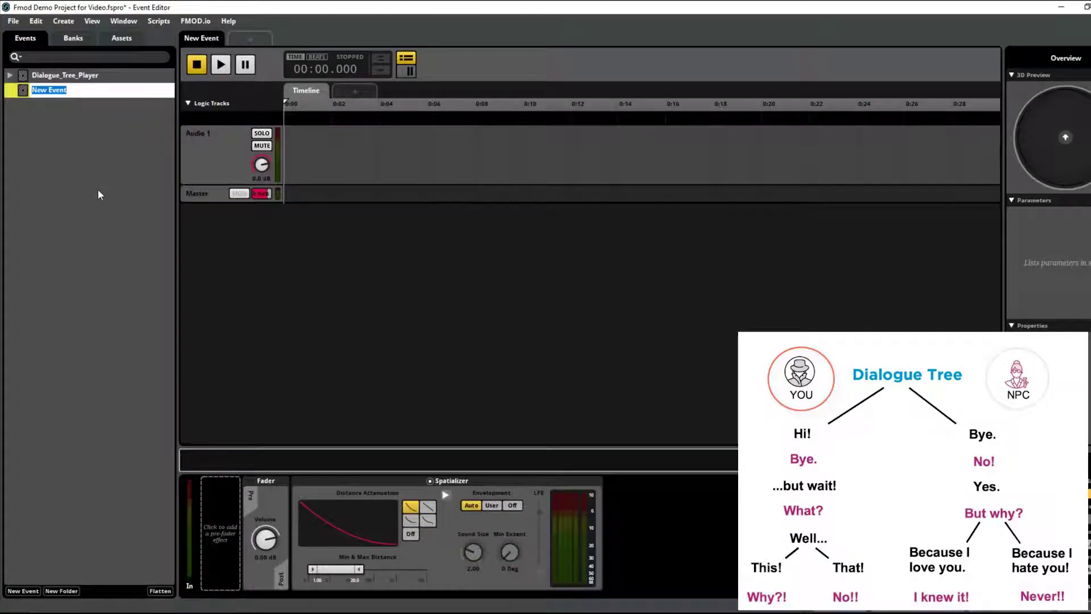
type("Dia")
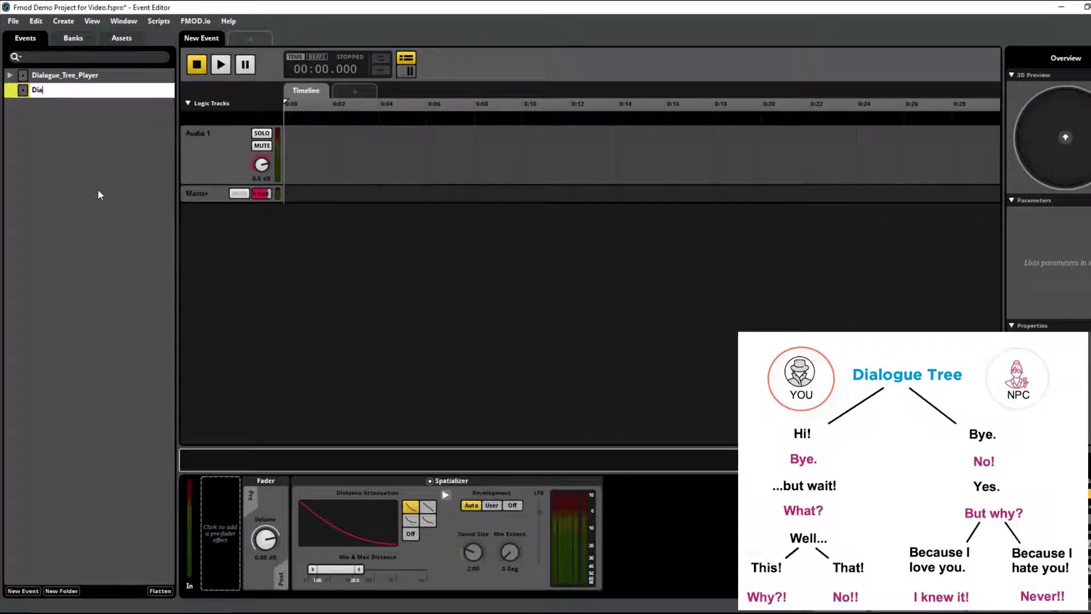
type("logue_Tree_Player_Copy")
key("Return")
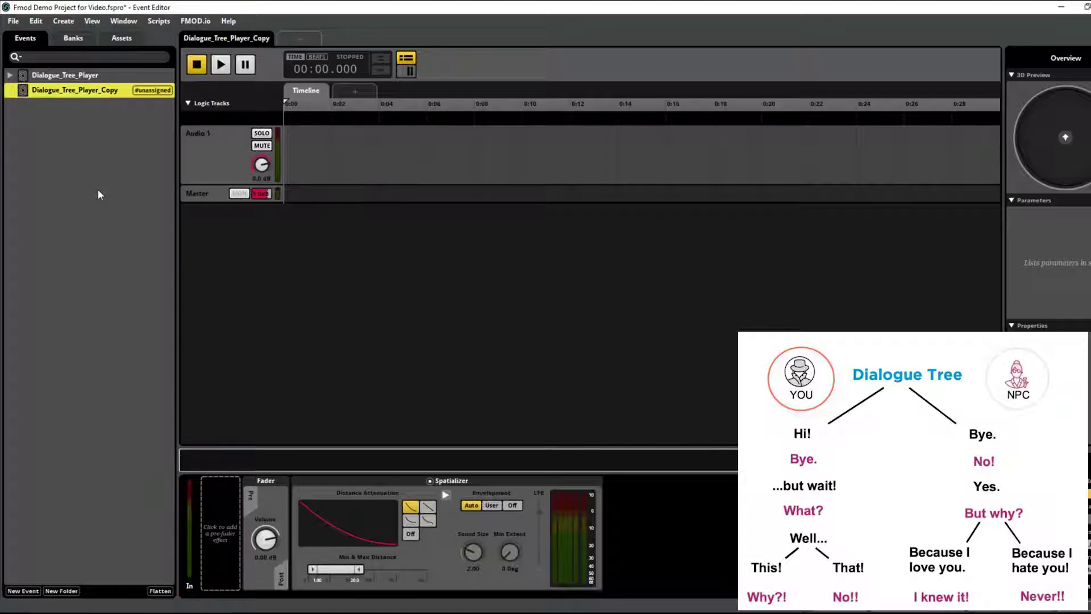
- Assign the Dialogue_Tree_Player_Copy event to a bank and reopen it in the editor
right_click(101, 89)
mouse_move(189, 123)
left_click(222, 122)
left_click(58, 112)
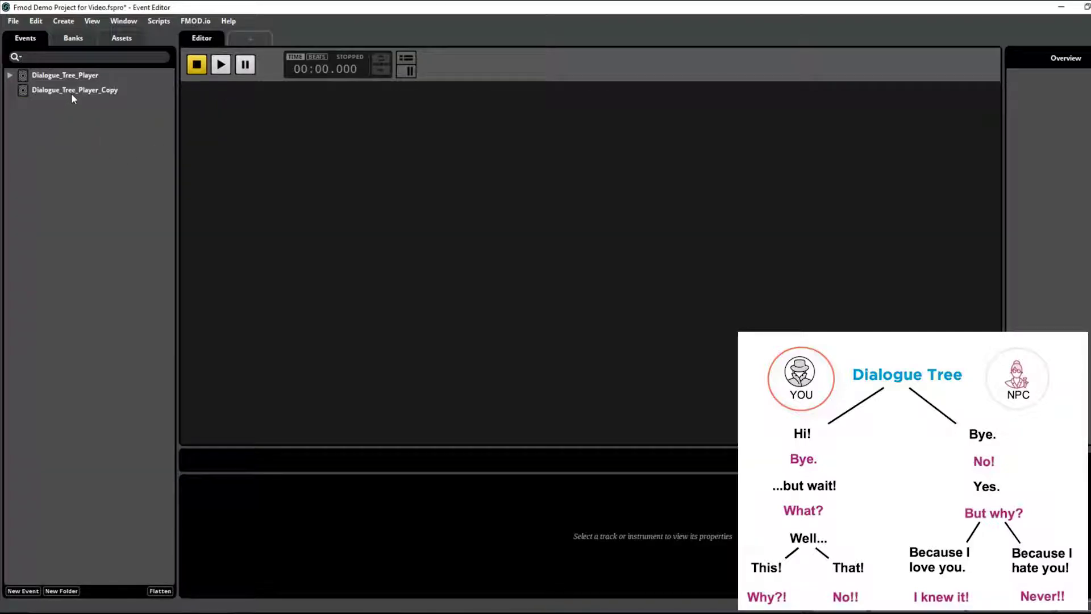
left_click(70, 91)
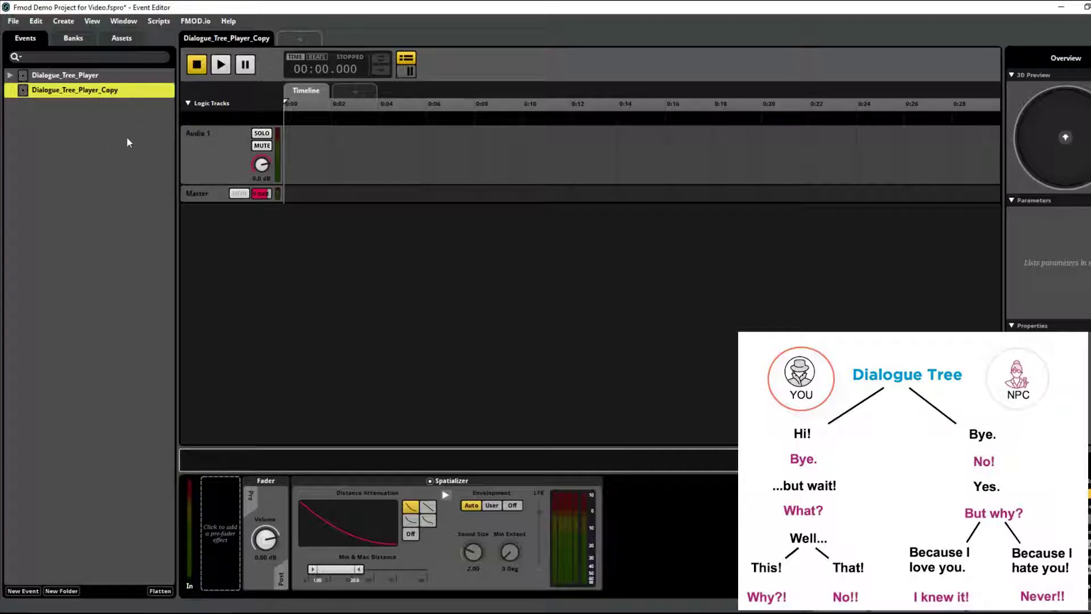
- Rename the Audio 1 track of Dialogue_Tree_Player_Copy as Hi
double_click(195, 134)
type("Hi")
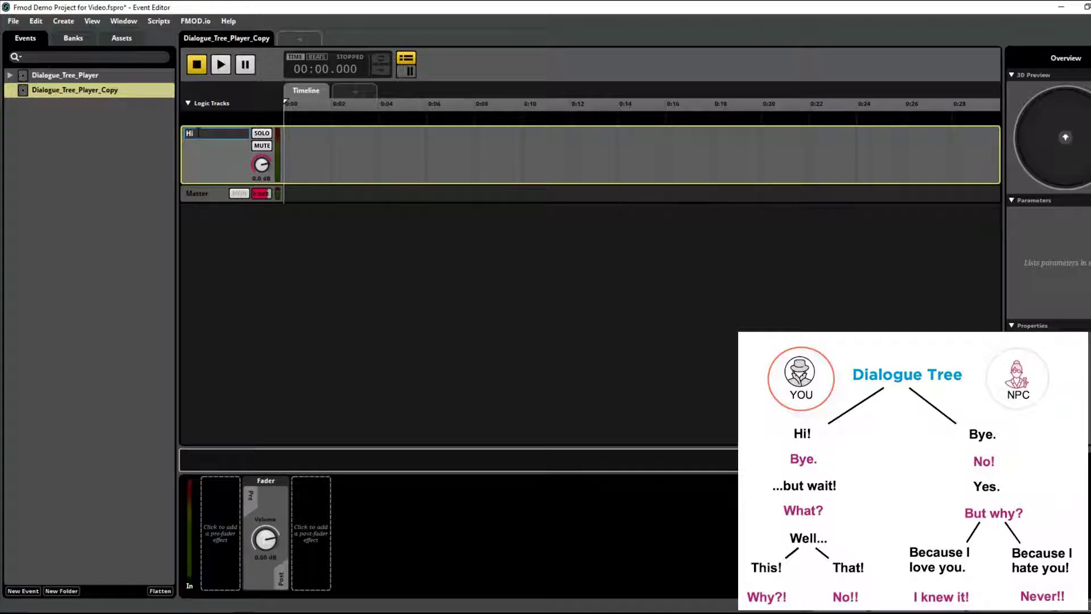
key("Return")
- Add a second audio track below the Hi track and name it Bye
right_click(200, 148)
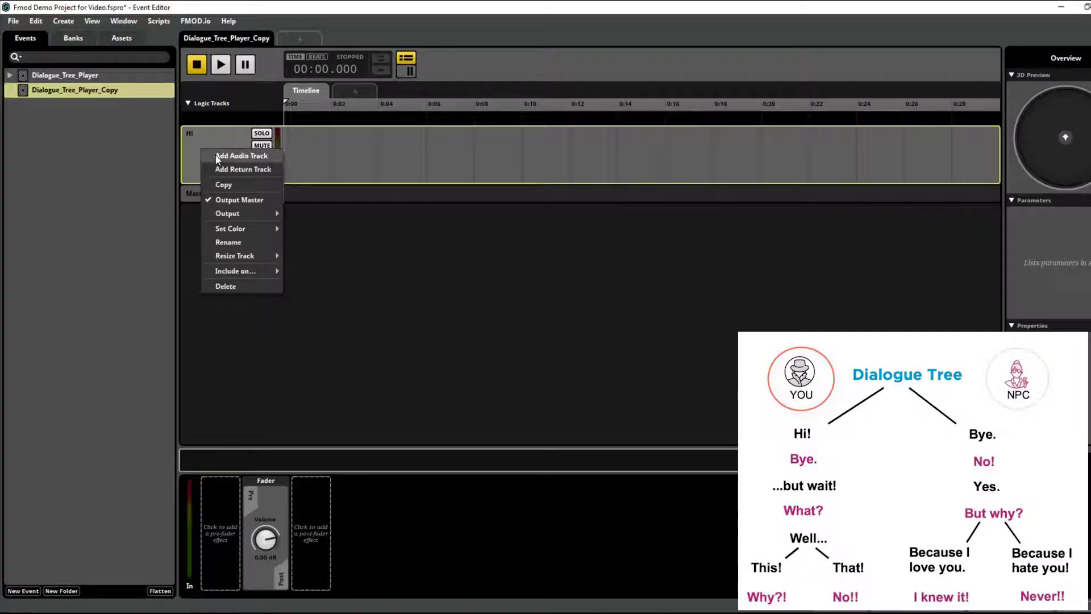
left_click(203, 155)
double_click(199, 193)
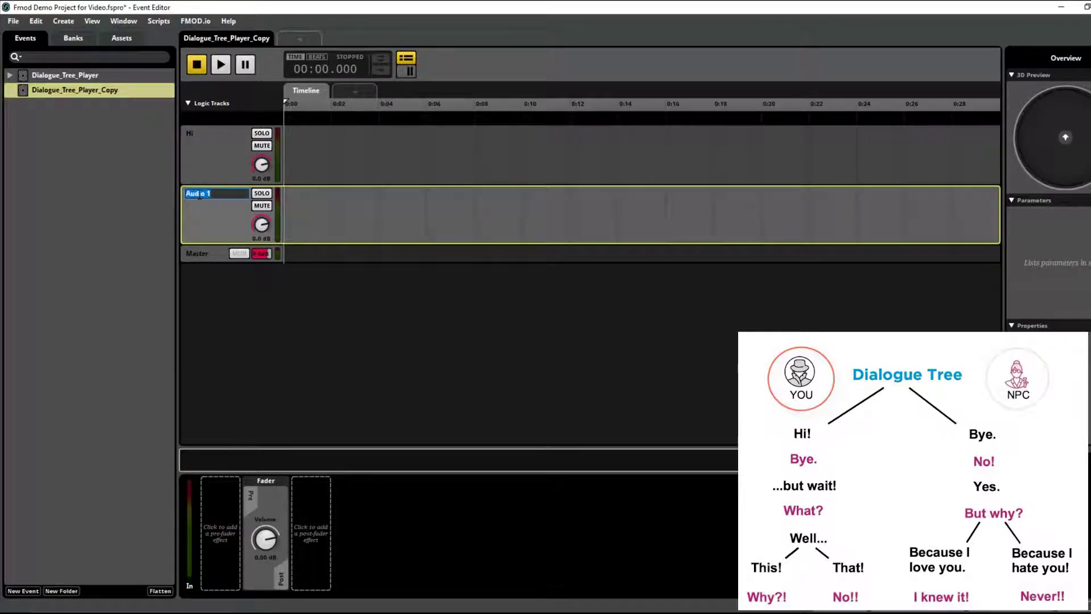
type("Bye")
key("Return")
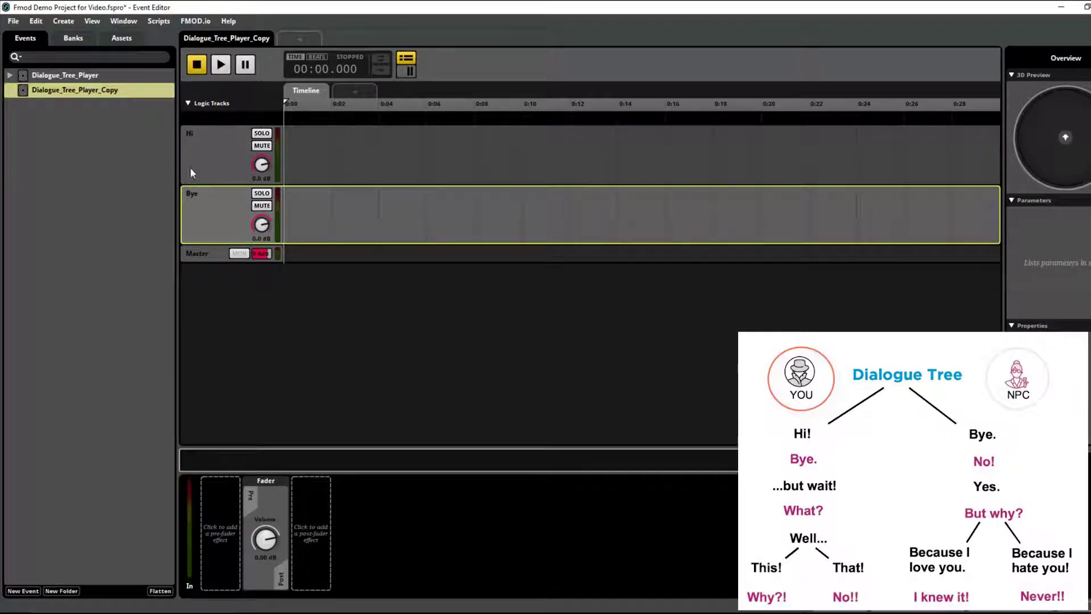
- Add a multi instrument to the Hi track, spanning from the timeline start to about 6 seconds
left_click(371, 136)
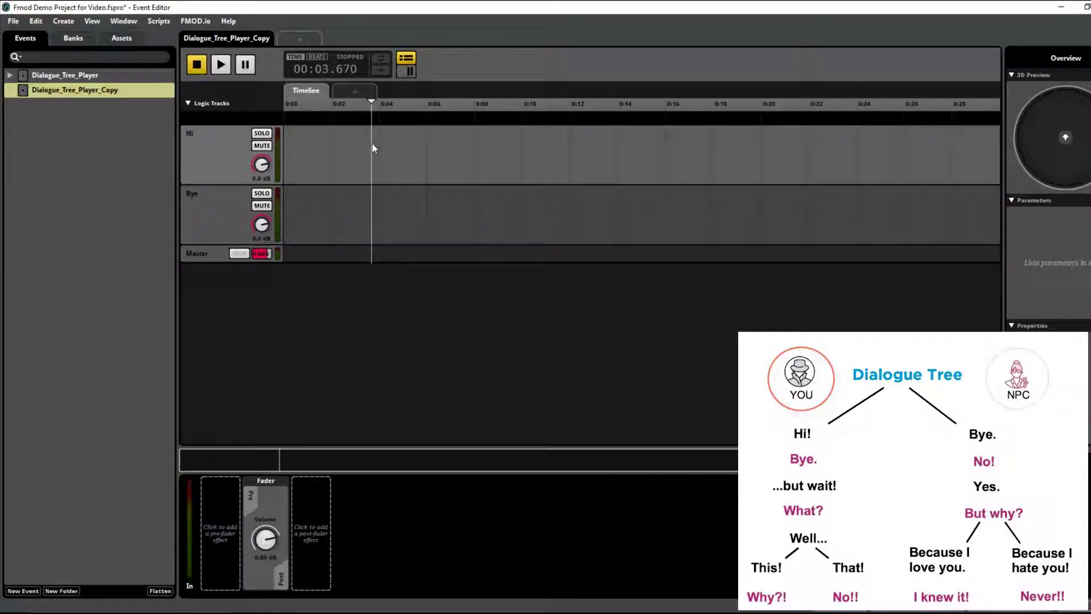
left_click(228, 149)
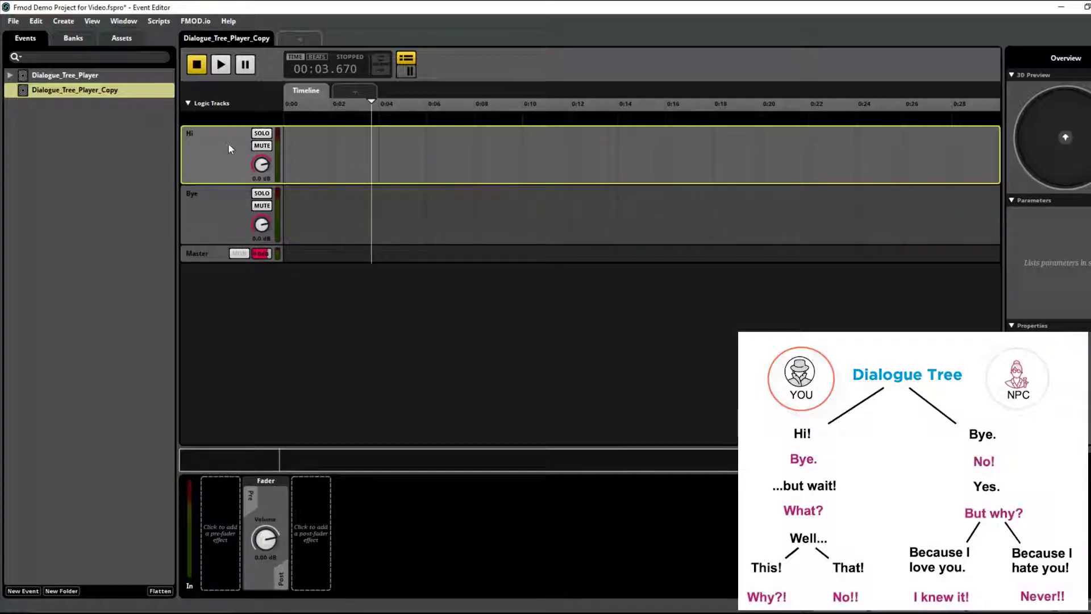
right_click(318, 142)
left_click(352, 161)
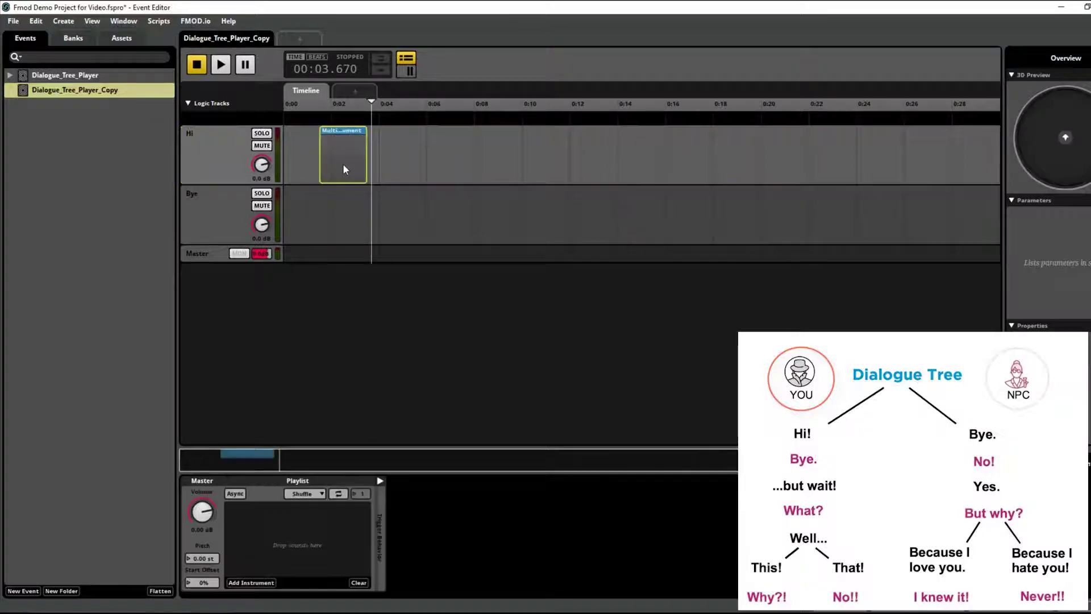
left_click_drag(336, 132, 427, 169)
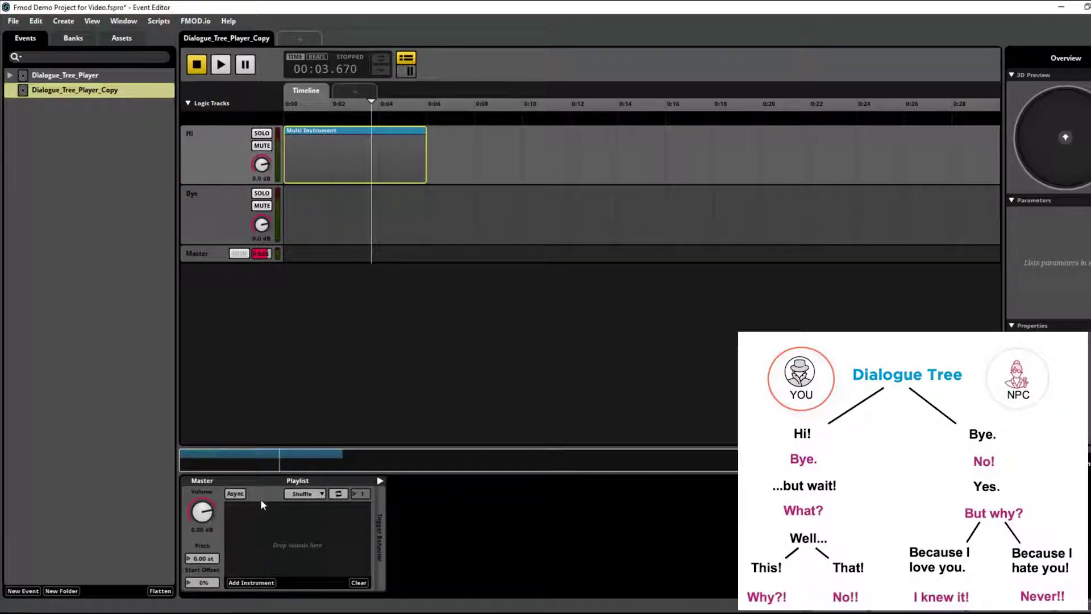
- Set the multi instrument's playlist to sequential global mode and add an event instrument to it
left_click(317, 498)
left_click(343, 550)
right_click(268, 510)
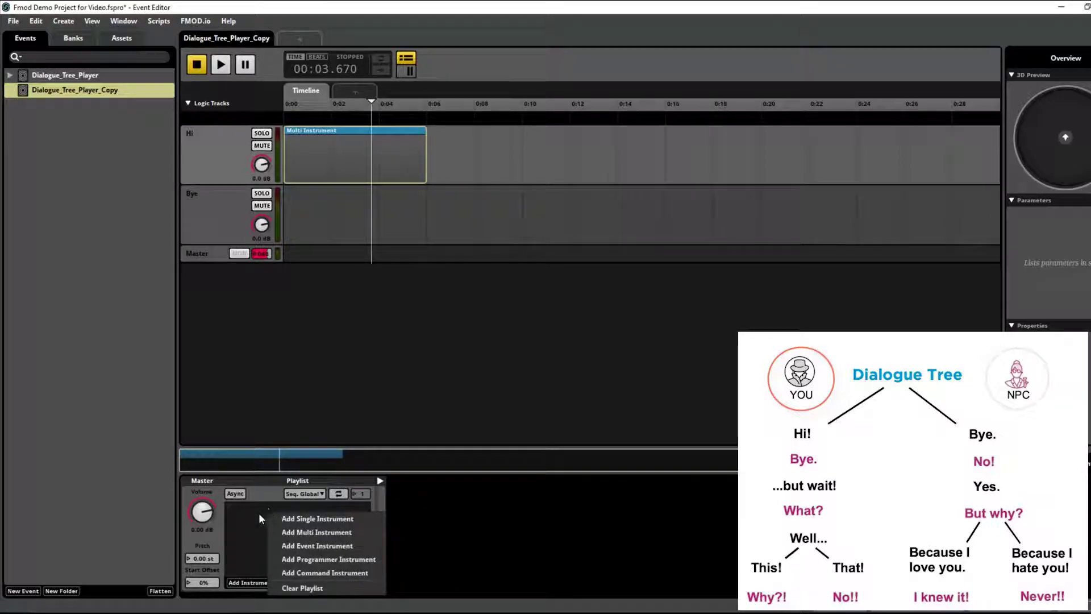
left_click(283, 546)
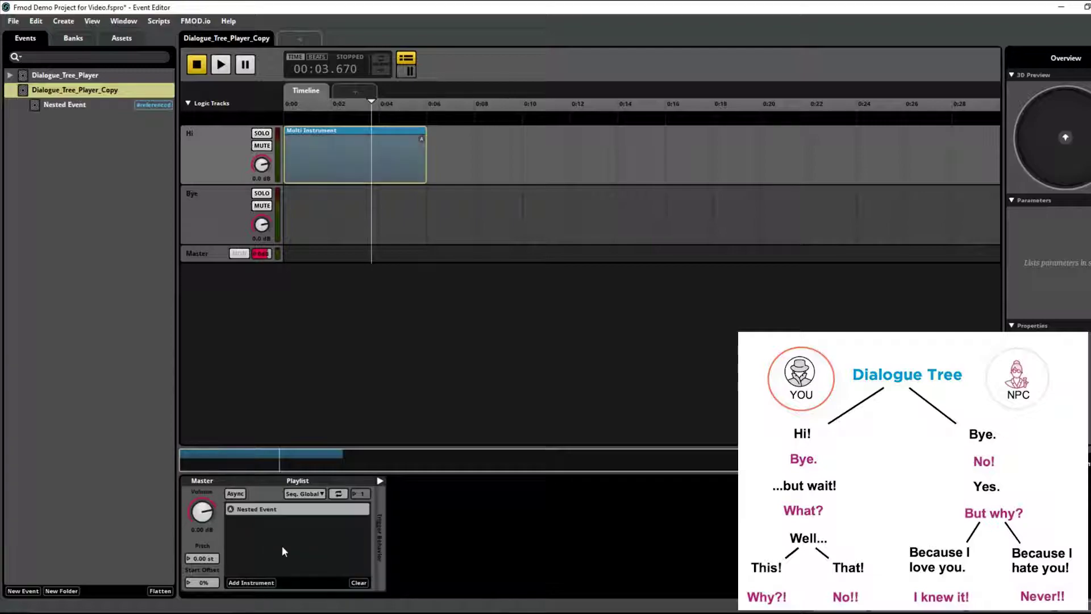
- Rename the nested event under Dialogue_Tree_Player_Copy as Hi!
right_click(68, 106)
left_click(86, 143)
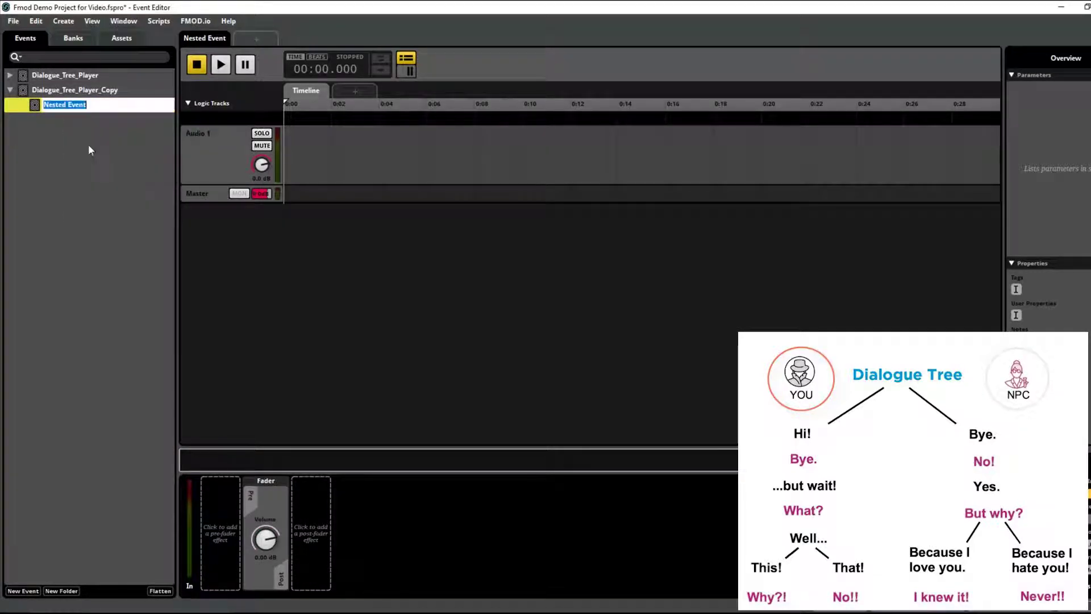
type("Hi!")
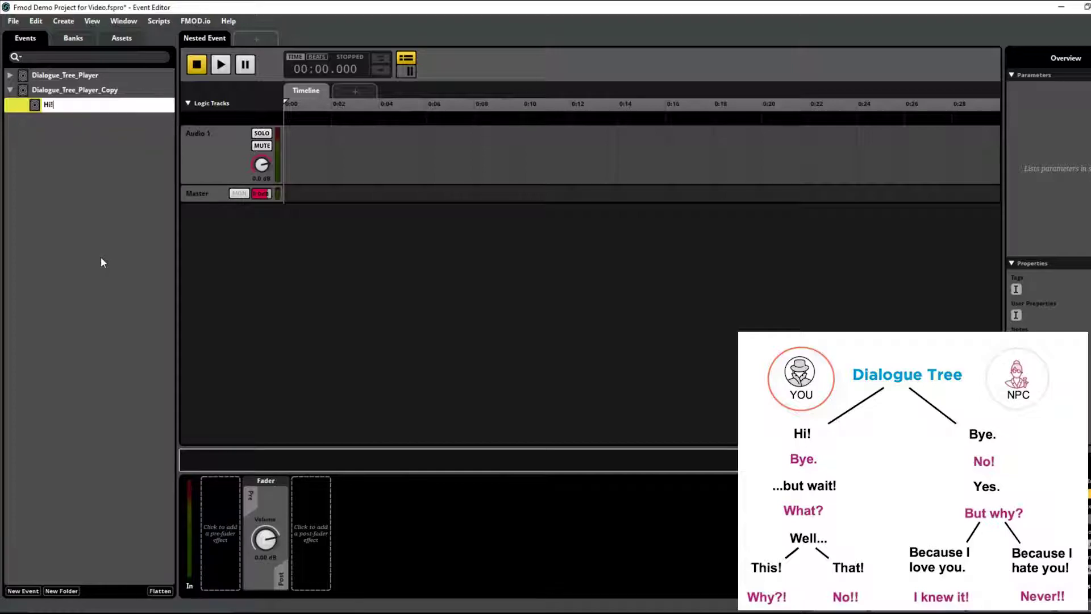
key("Return")
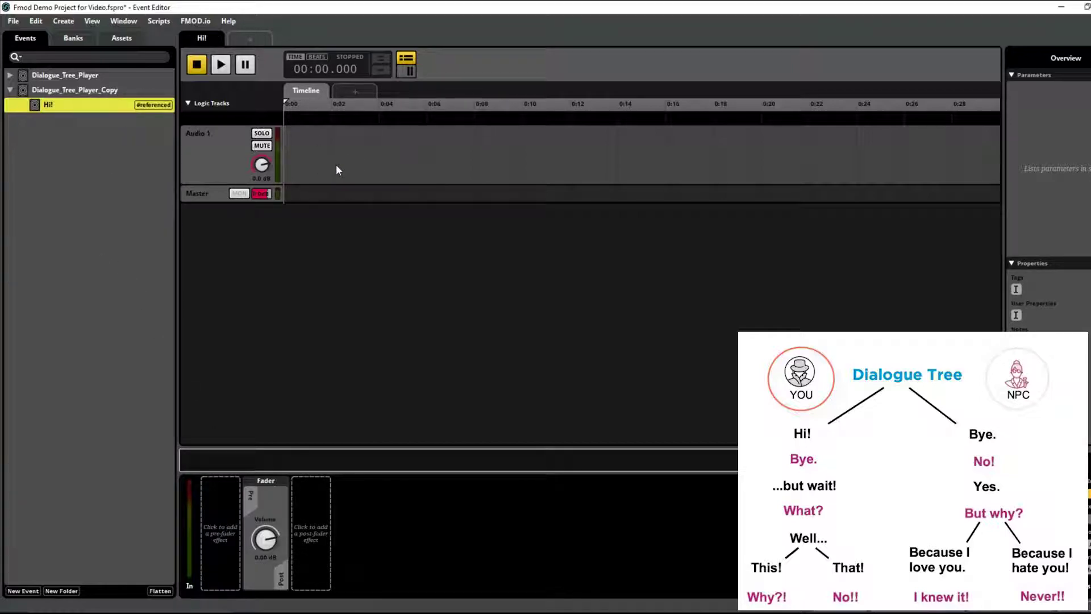
- Place DialogTree_A1_Man_Hi_01.wav and DialogTree_A1_Man_Hi_02.wav together at the start of the Hi! event's audio track and play it
key("ctrl+6")
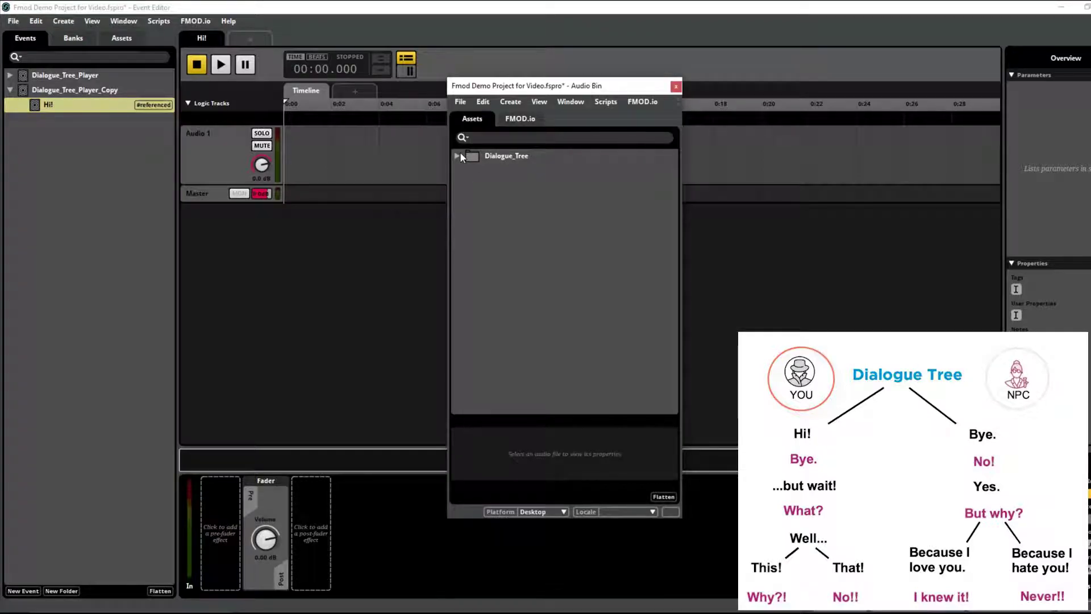
left_click(457, 156)
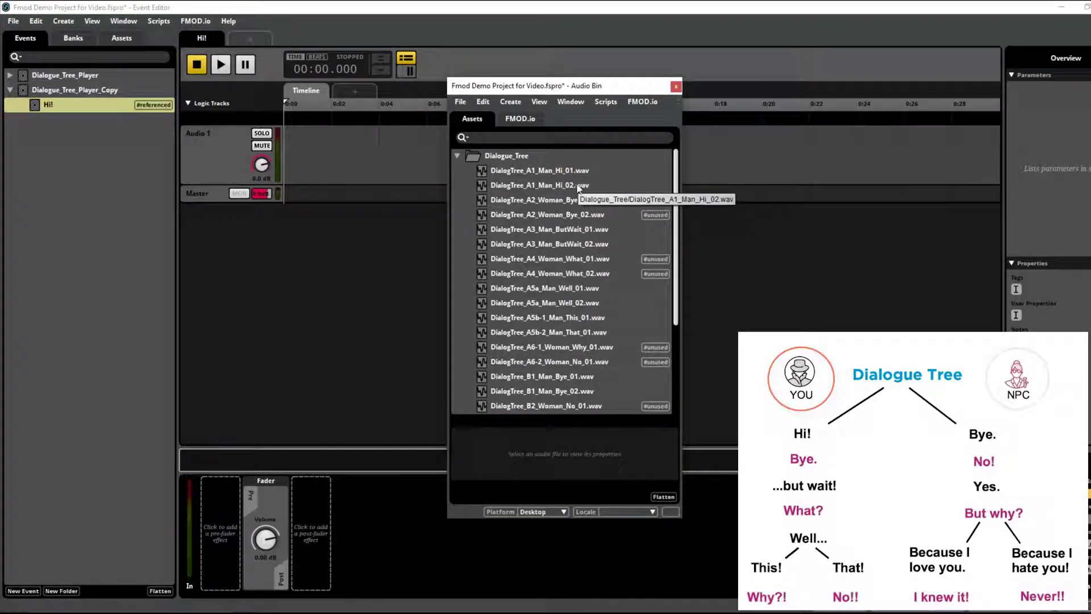
left_click(540, 171)
left_click(540, 185, "shift")
left_click_drag(561, 172, 299, 168)
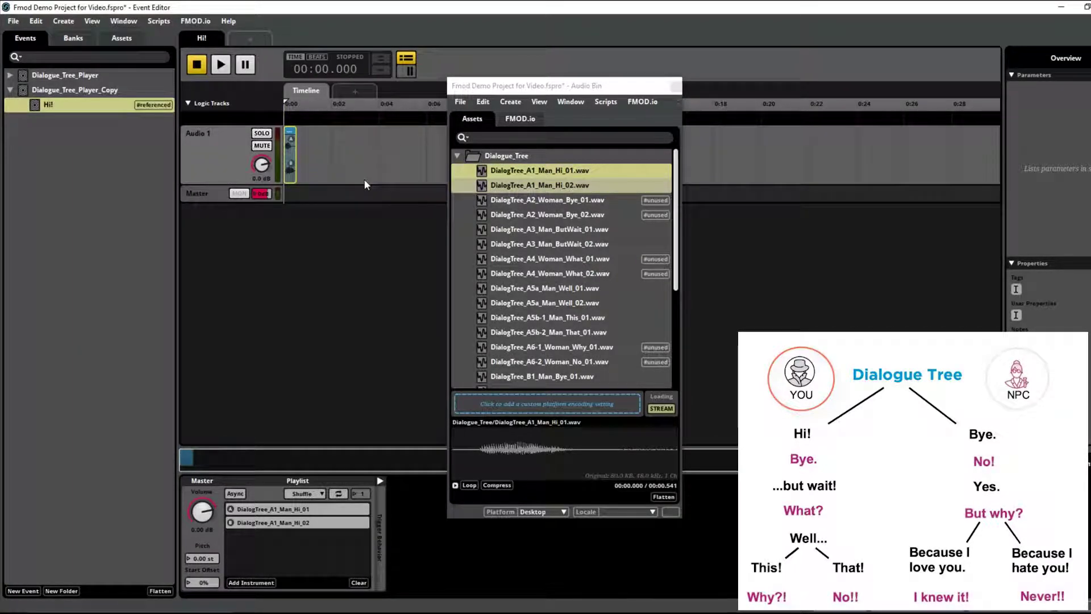
key("space")
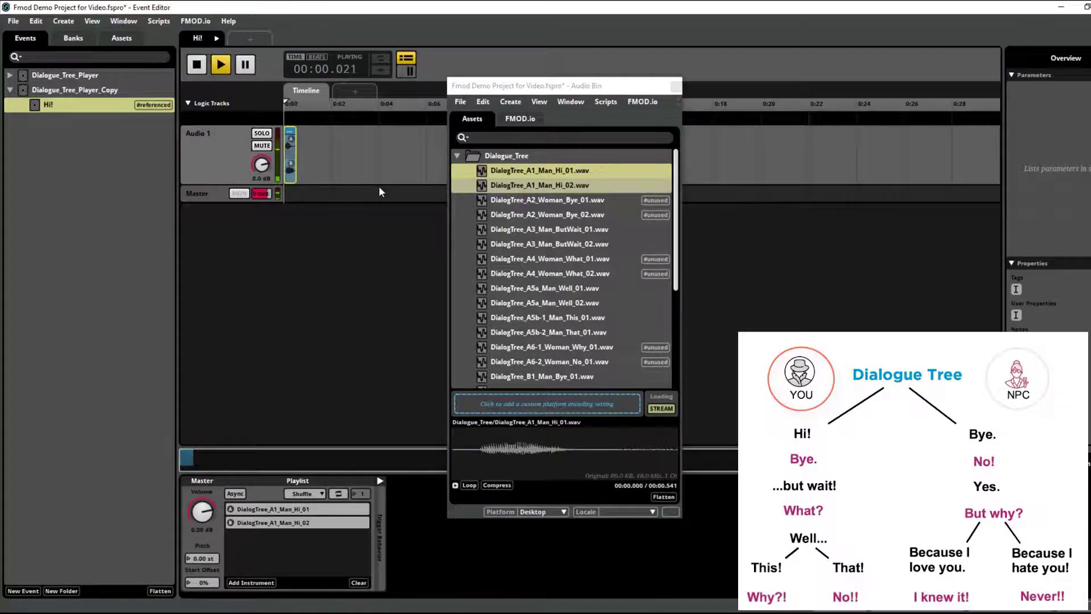
- Add a second event instrument to the Hi track's multi instrument playlist in Dialogue_Tree_Player_Copy and rename its nested event but wait
left_click(74, 90)
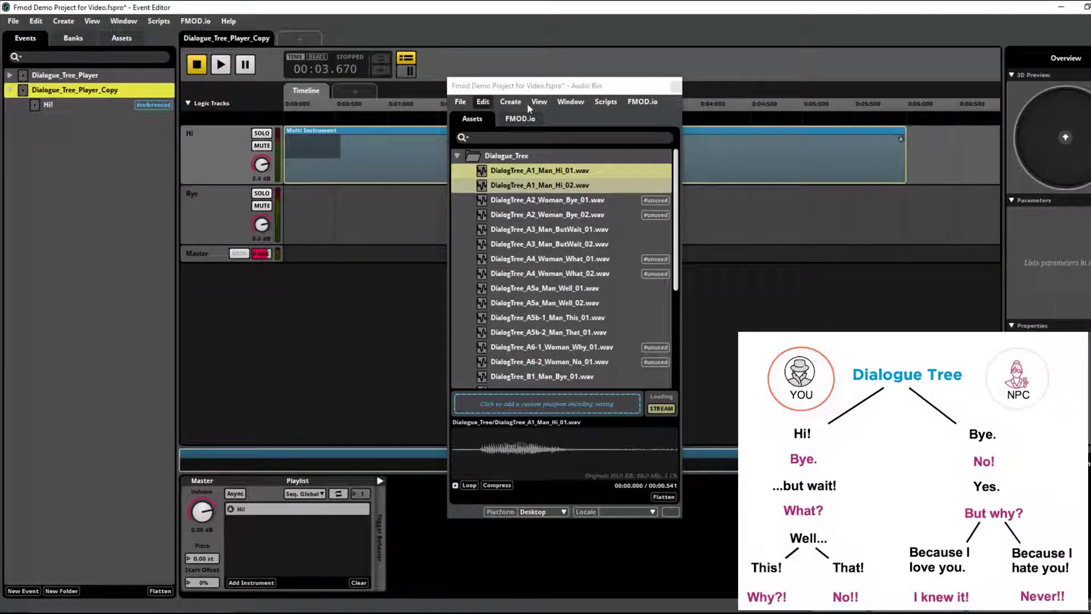
left_click(674, 86)
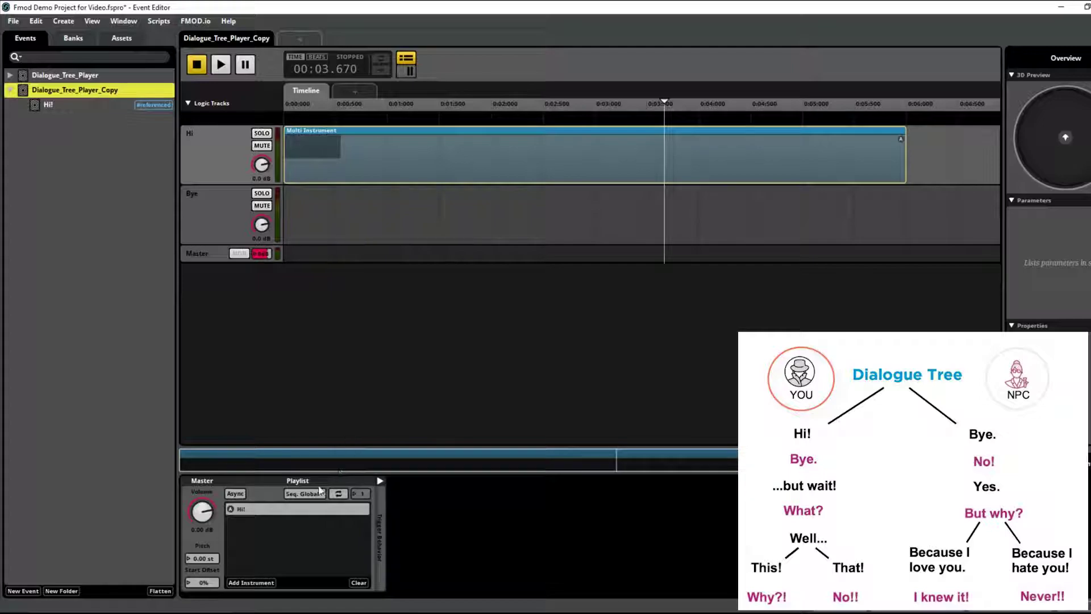
right_click(277, 524)
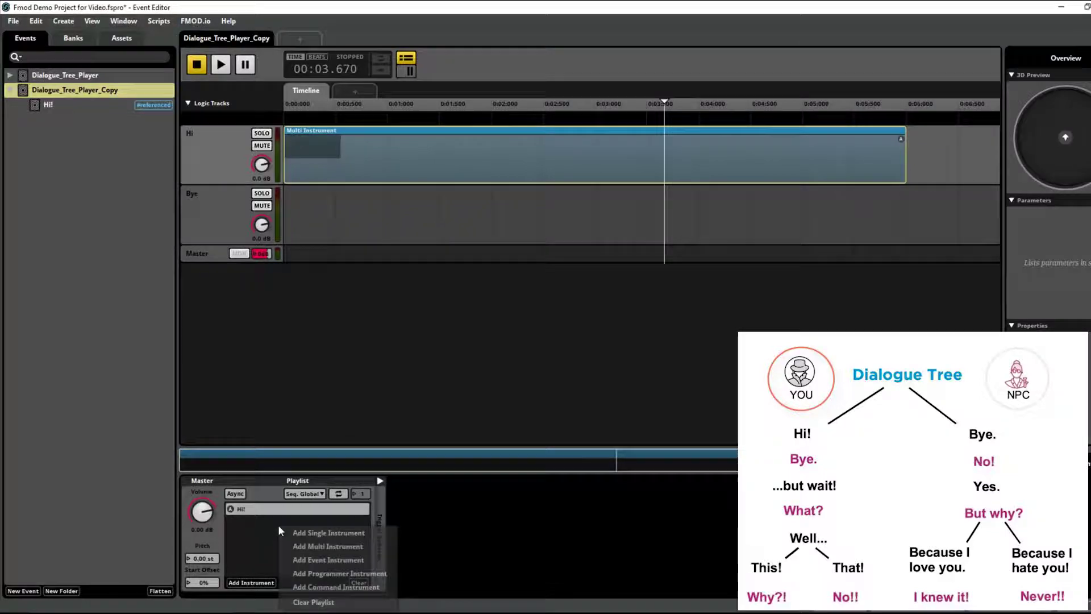
left_click(296, 560)
right_click(62, 121)
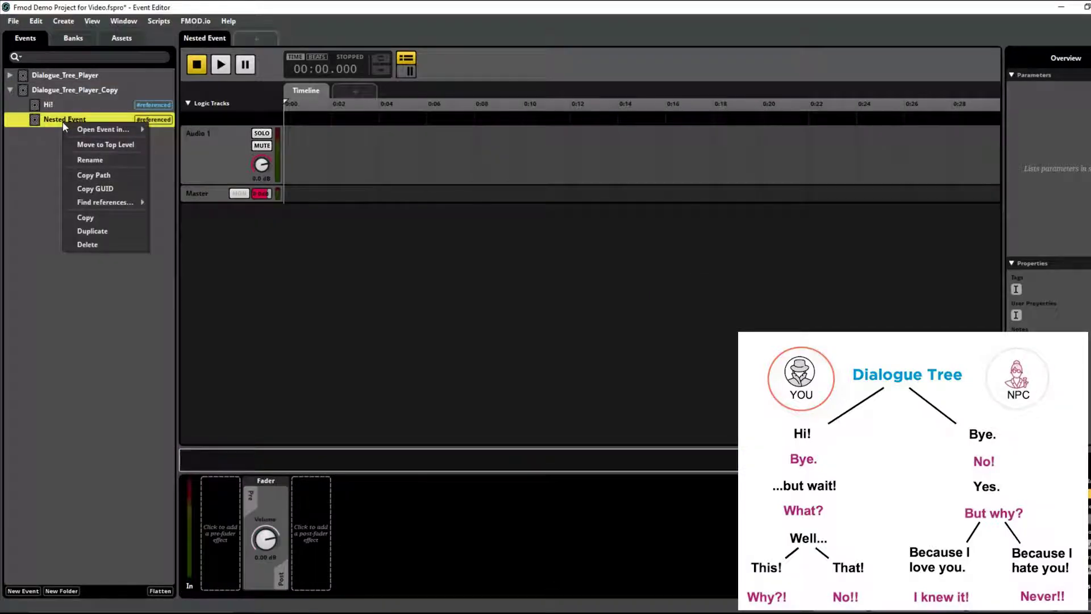
left_click(87, 159)
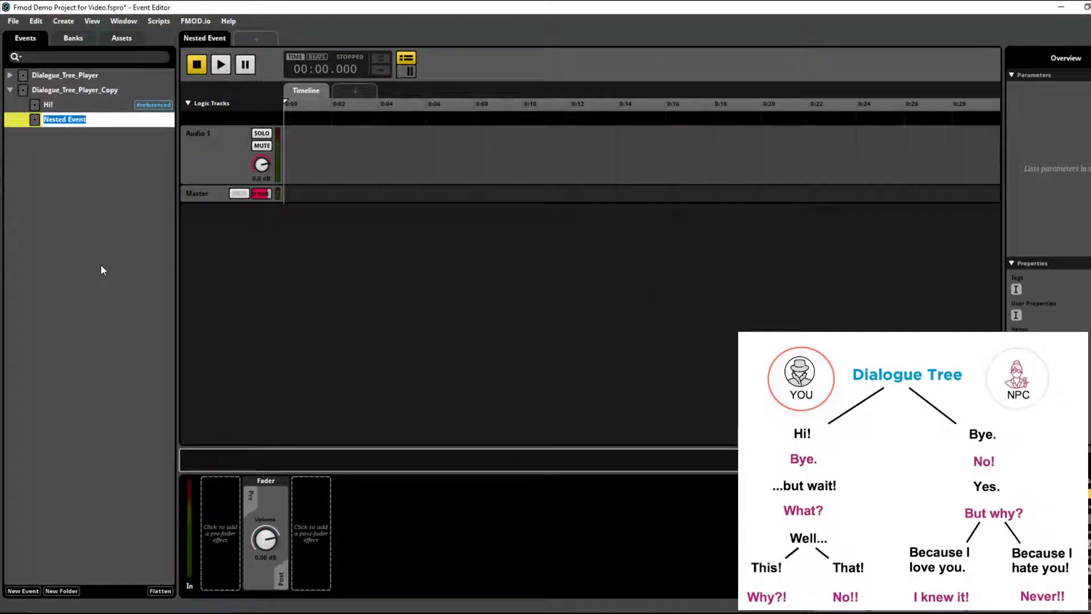
type("but wait")
key("Return")
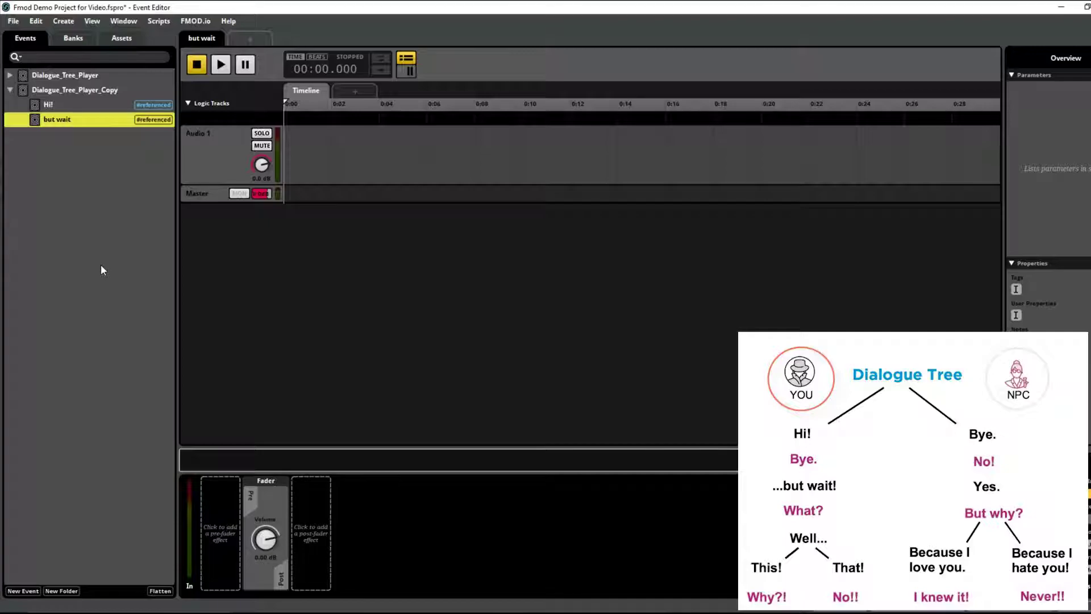
- Place DialogTree_A3_Man_ButWait_01.wav and DialogTree_A3_Man_ButWait_02.wav together at the start of the but wait event's audio track and play it
key("ctrl+4")
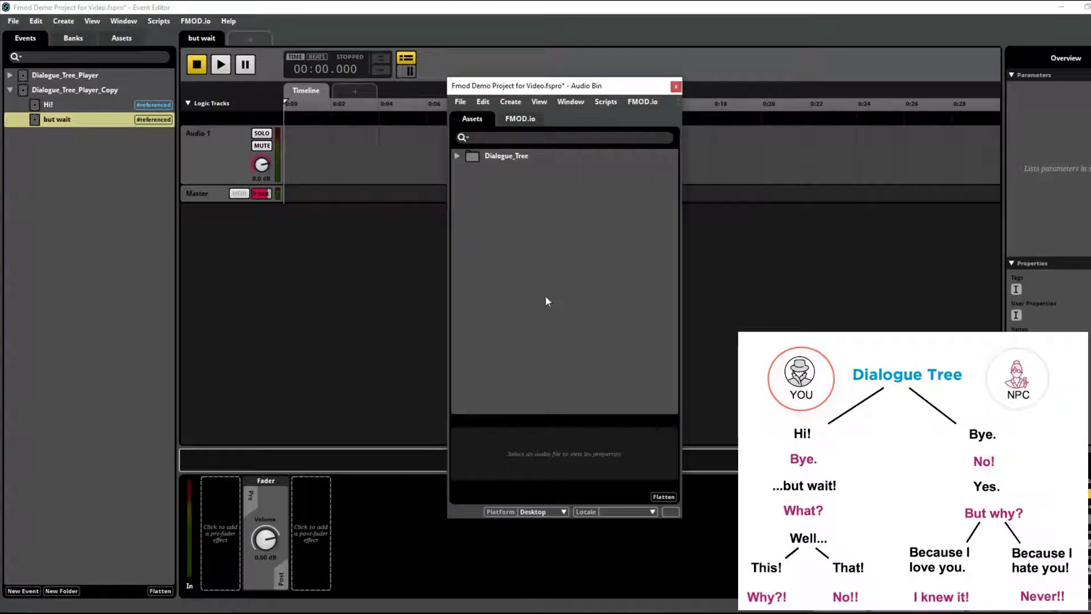
left_click(458, 155)
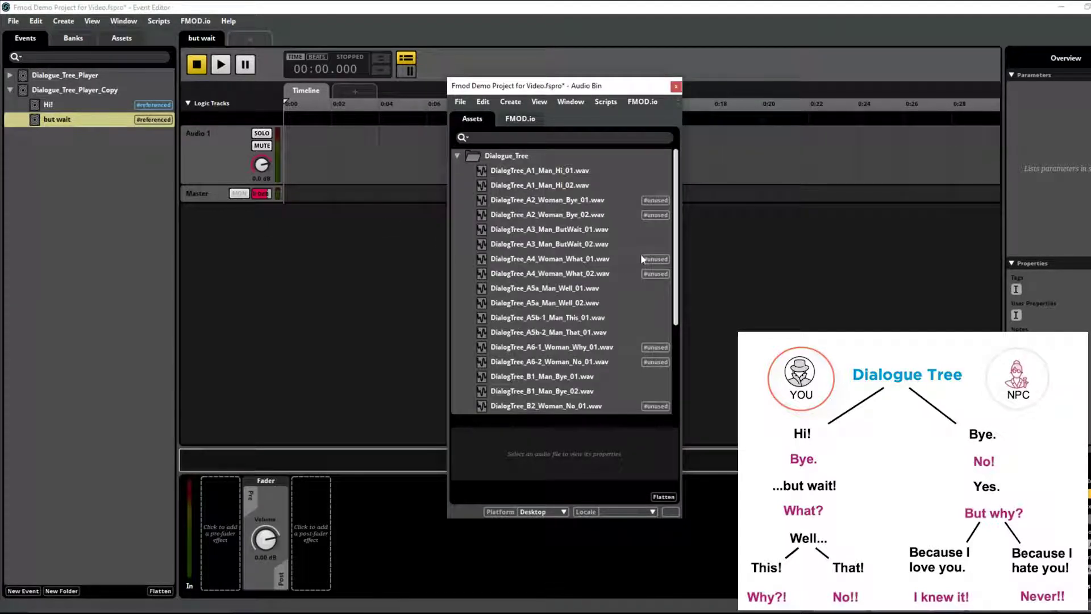
scroll(580, 316, "down", 3)
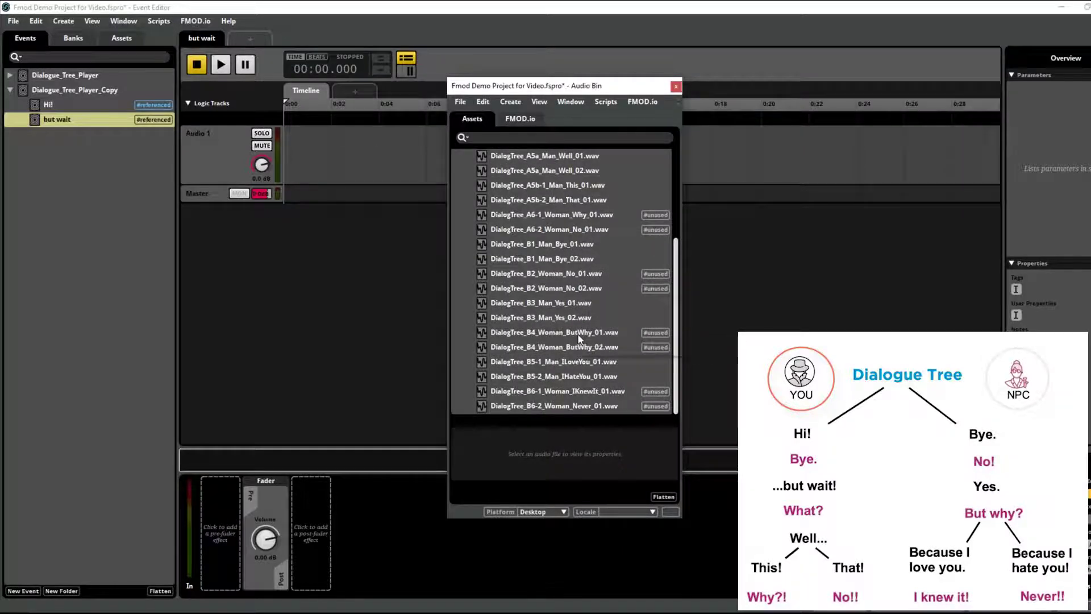
scroll(591, 303, "up", 3)
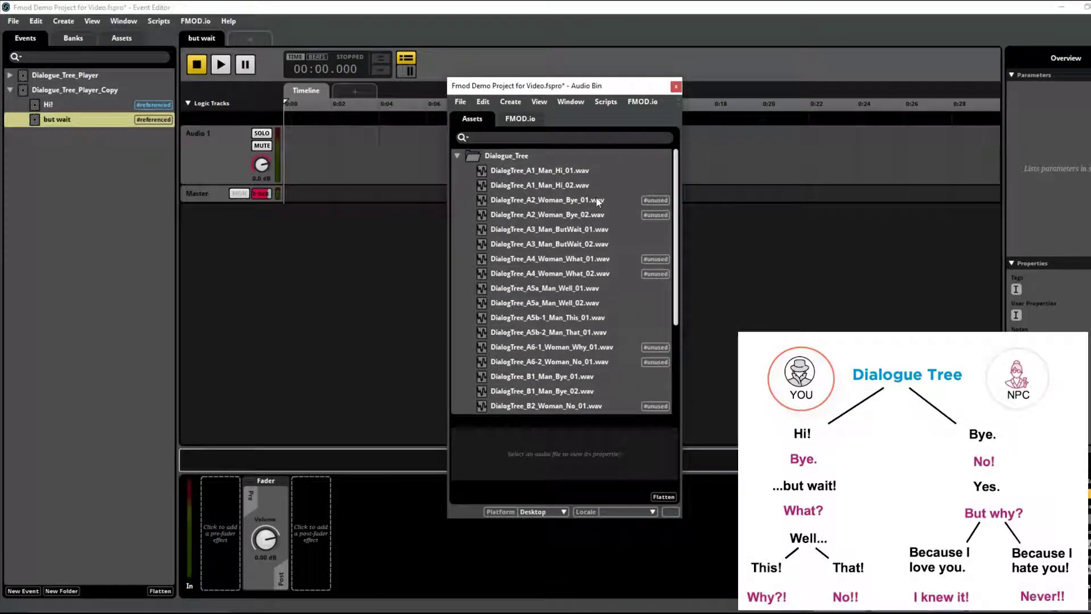
left_click(573, 244)
left_click(566, 231, "shift")
left_click_drag(566, 230, 288, 136)
key("space")
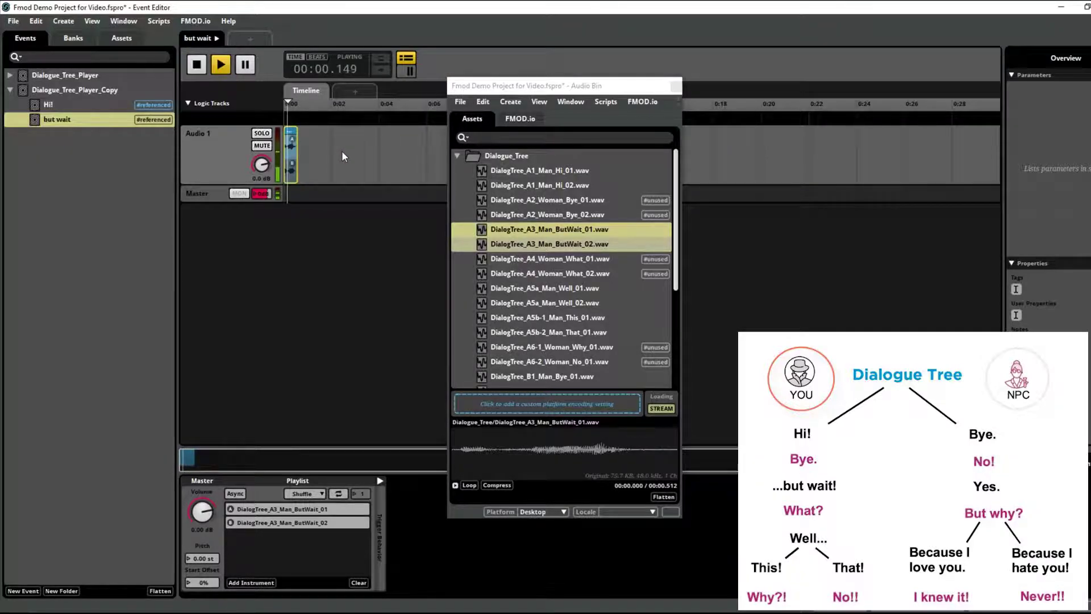
key("space")
- Add a third event instrument to the Hi track's multi instrument playlist and rename its nested event This or That
left_click(57, 90)
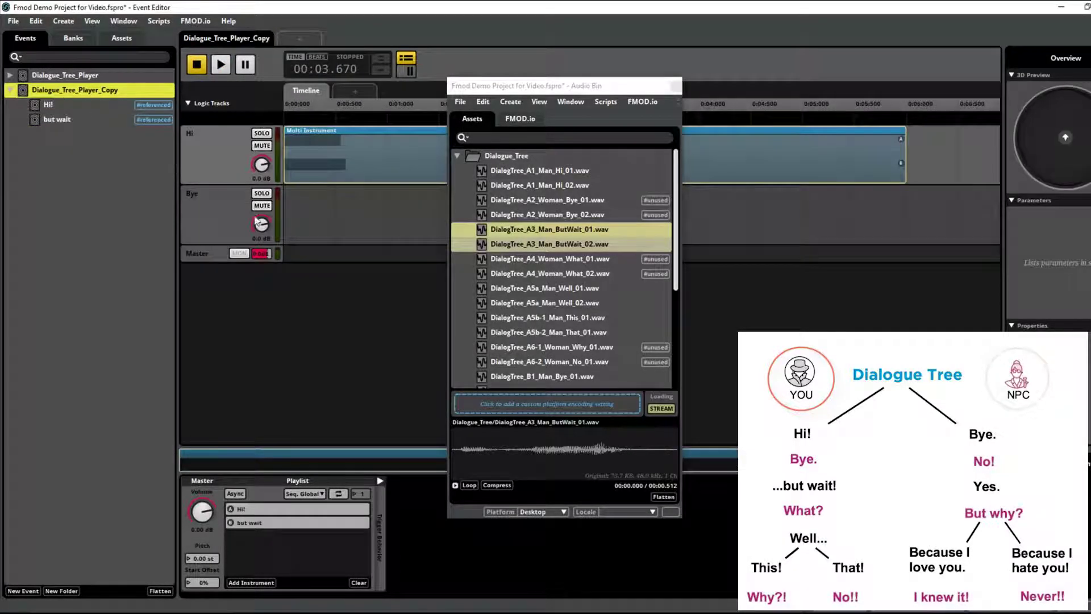
left_click(382, 445)
right_click(283, 535)
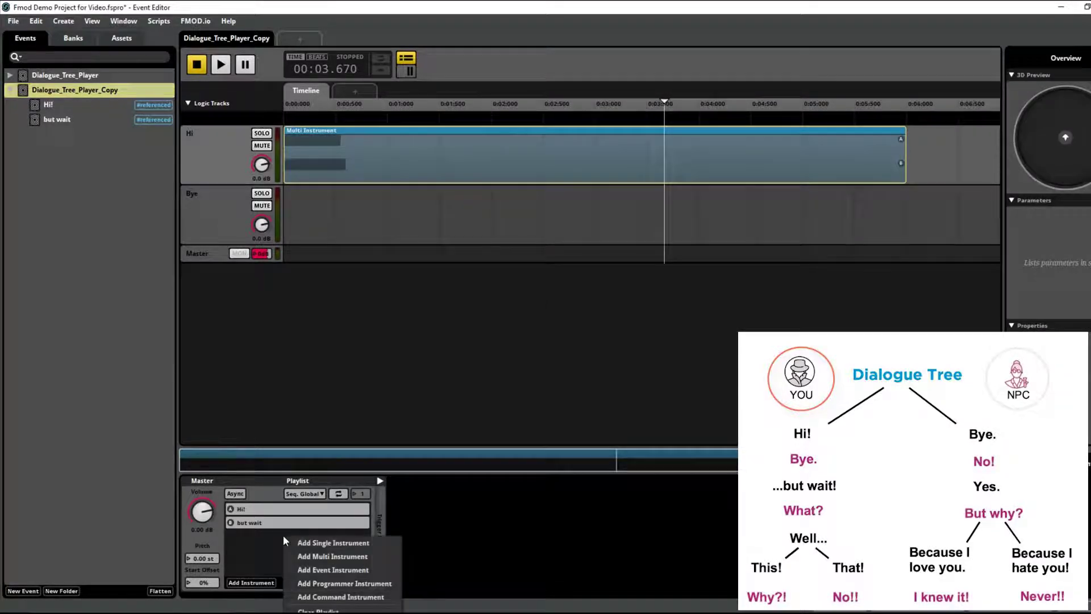
left_click(307, 574)
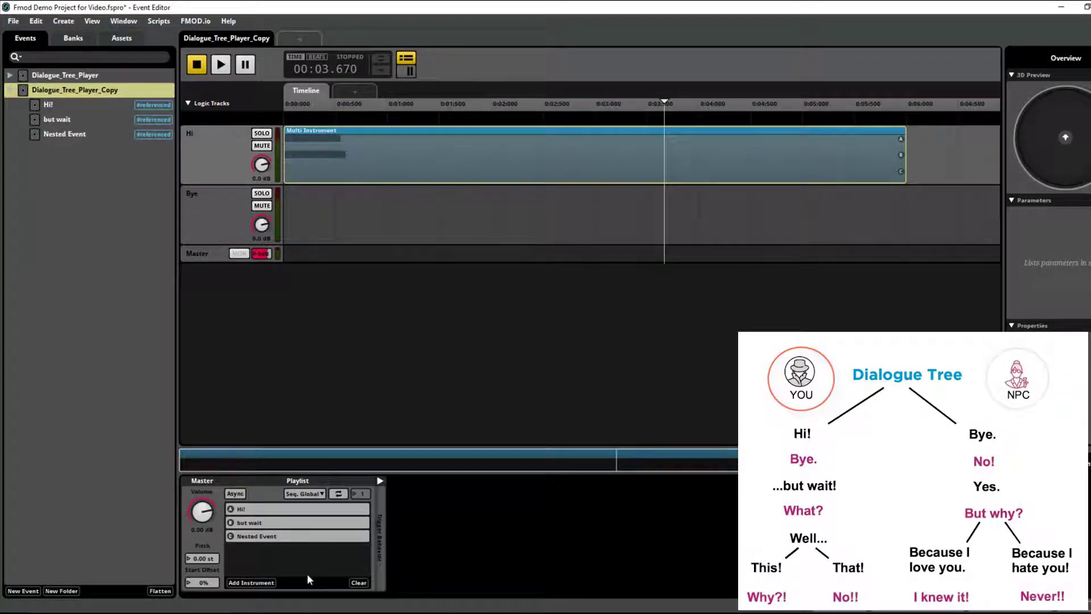
left_click(261, 536)
right_click(70, 135)
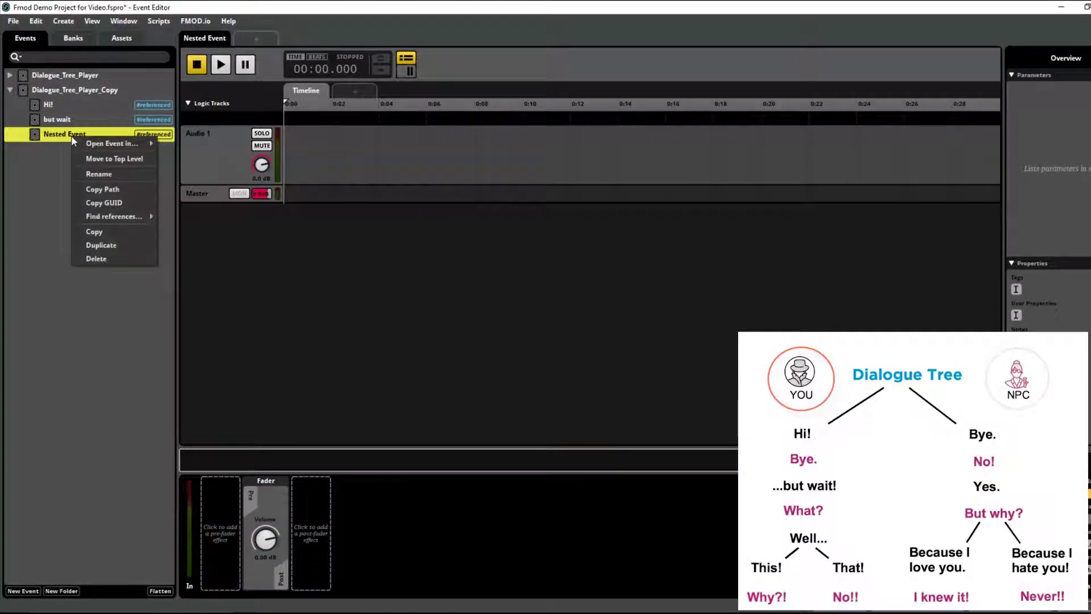
left_click(84, 171)
type("Th")
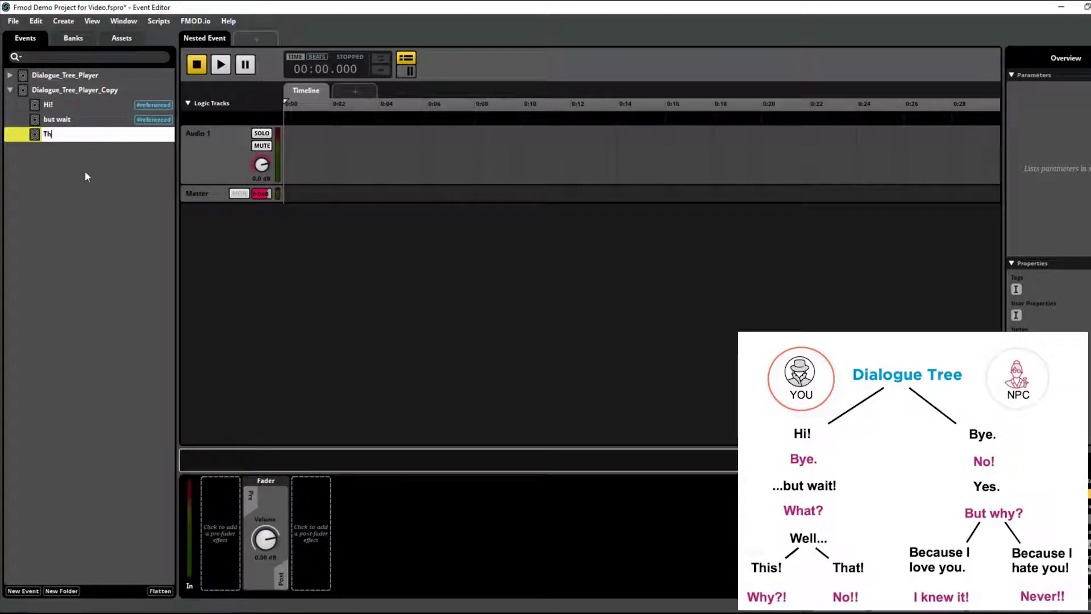
type("is or That")
key("Return")
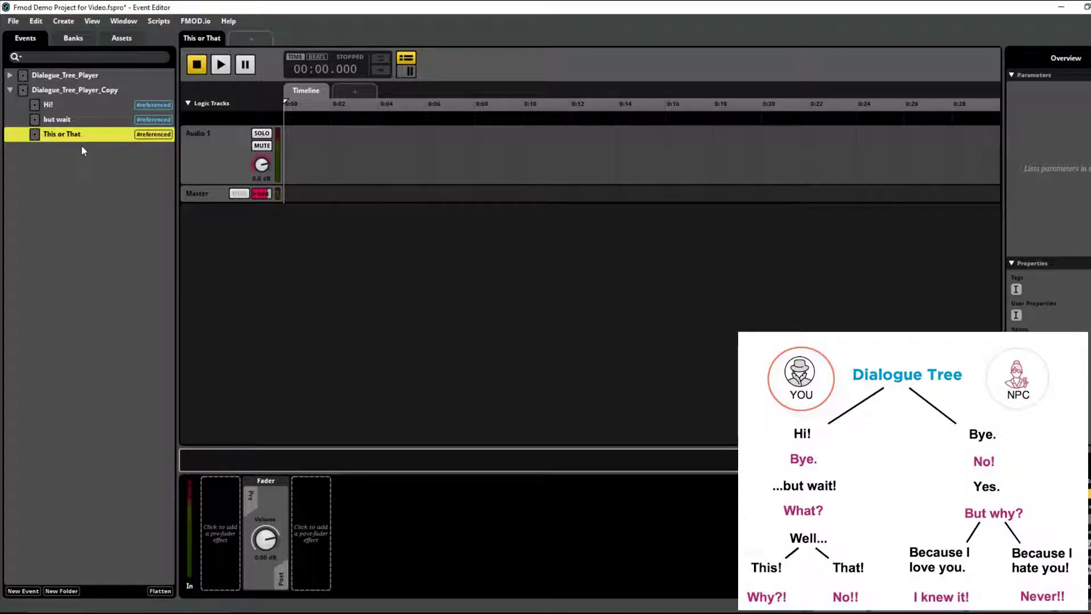
- Add a second audio track to the This or That event and name the two tracks This and That
right_click(211, 152)
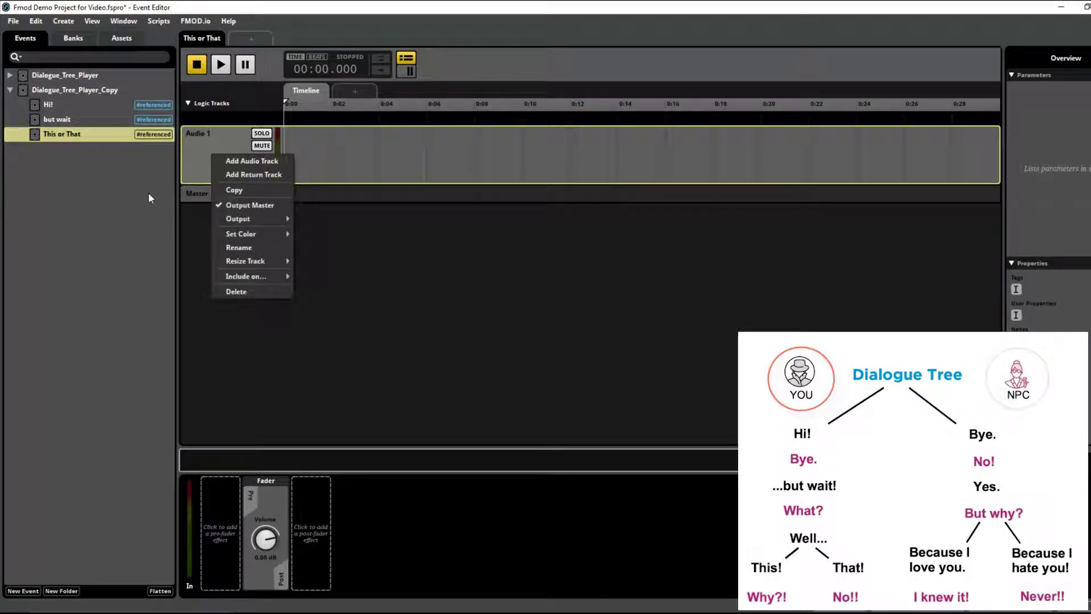
left_click(237, 161)
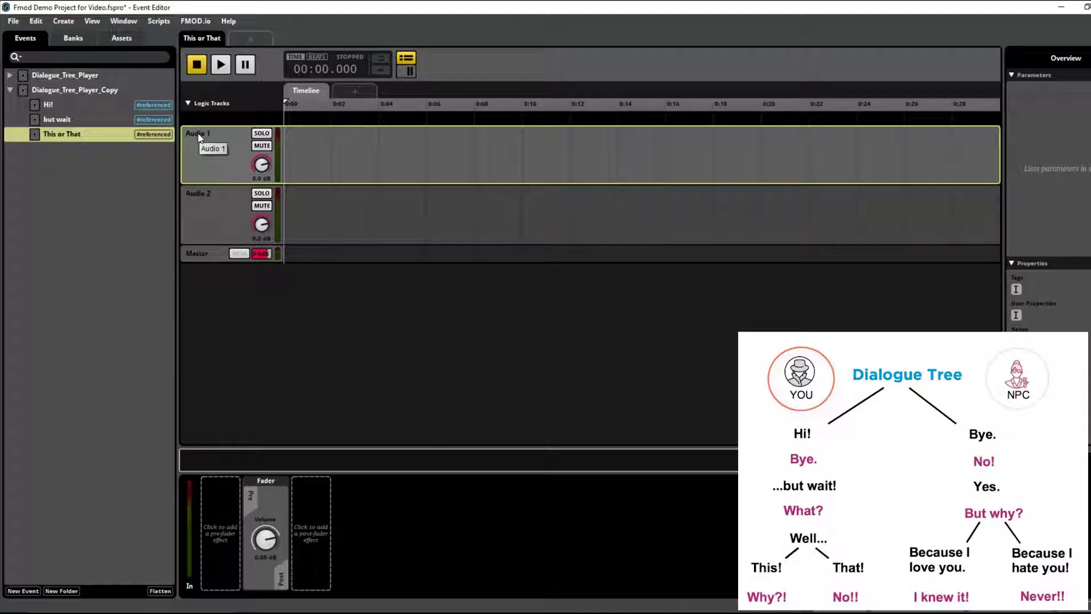
double_click(199, 134)
type("This")
key("Return")
double_click(193, 192)
type("That")
key("Return")
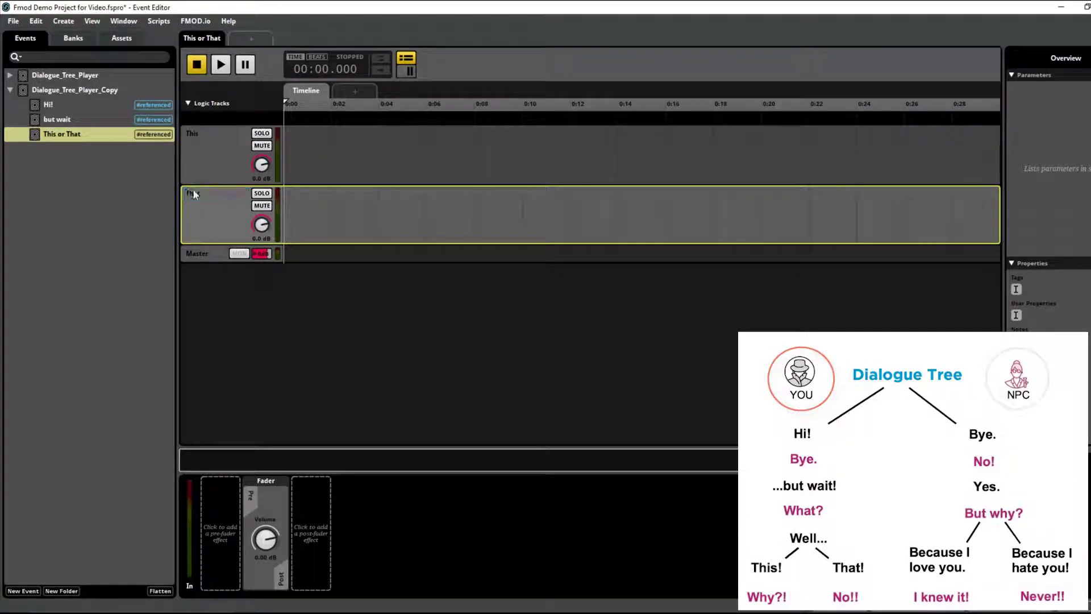
- Place DialogTree_A5b-1_Man_This_01.wav on the This track and DialogTree_A5b-2_Man_That_01.wav on the That track, both at the timeline start
key("ctrl+6")
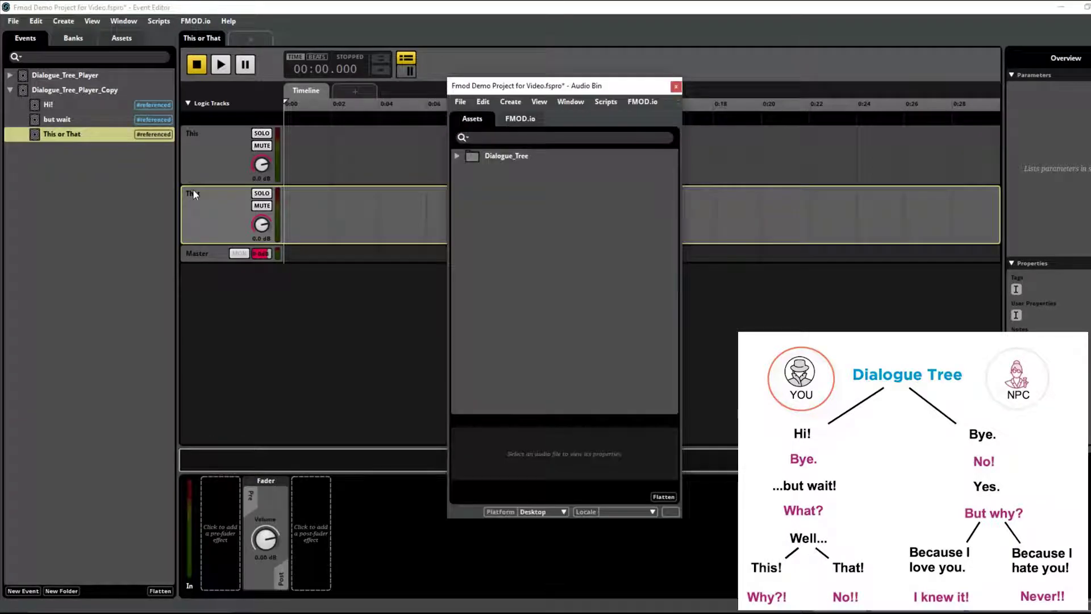
left_click(456, 155)
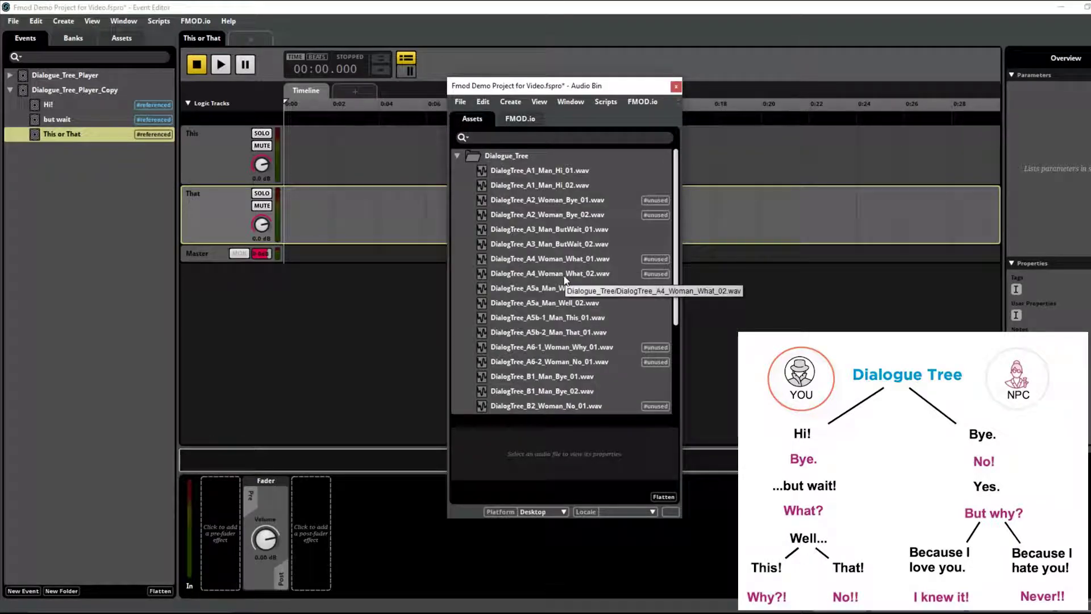
scroll(564, 278, "down", 3)
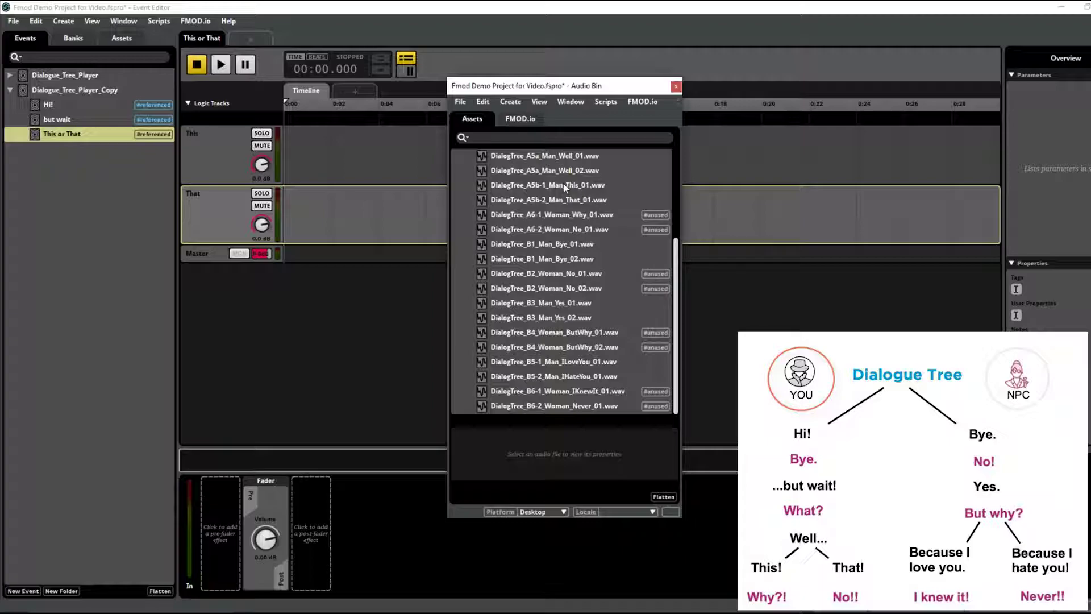
left_click_drag(565, 186, 288, 130)
left_click_drag(580, 205, 288, 204)
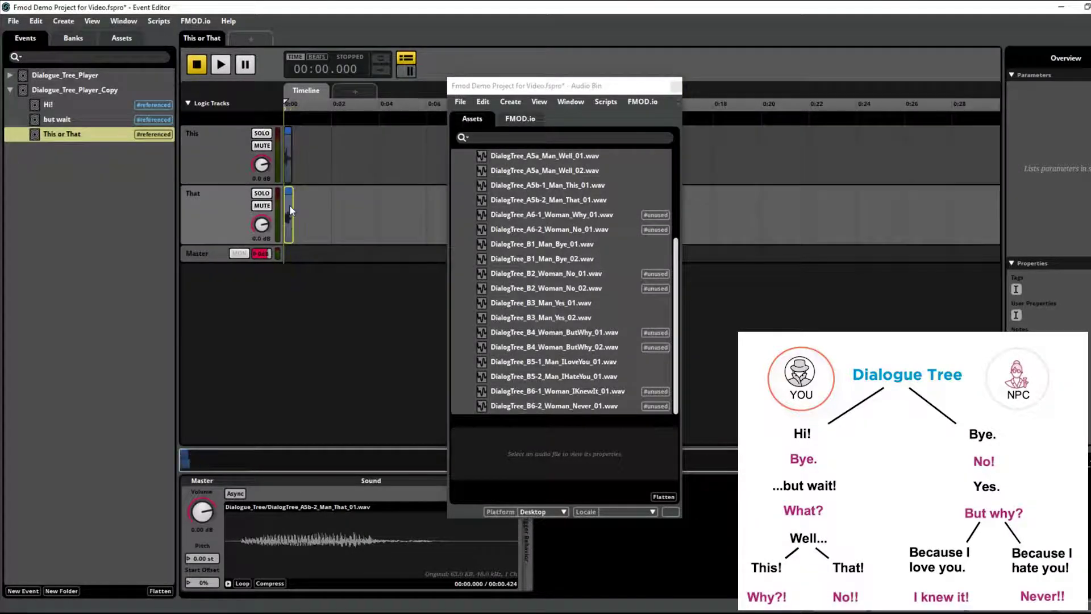
- Audition the This and That tracks individually in solo and together, and close the audio bin
left_click(260, 133)
key("space")
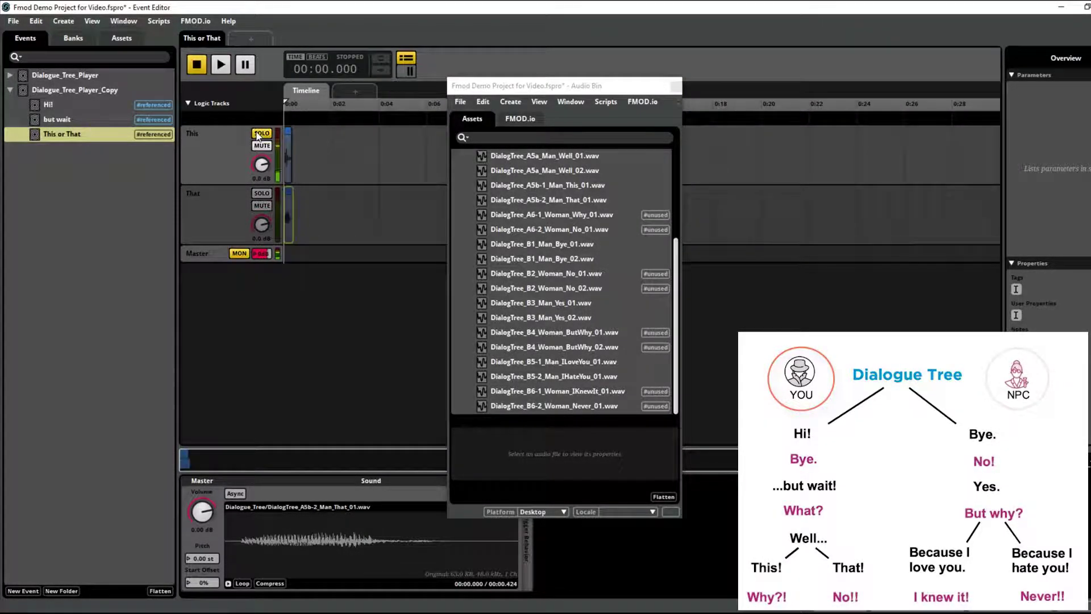
left_click(260, 133)
left_click(262, 193)
key("space")
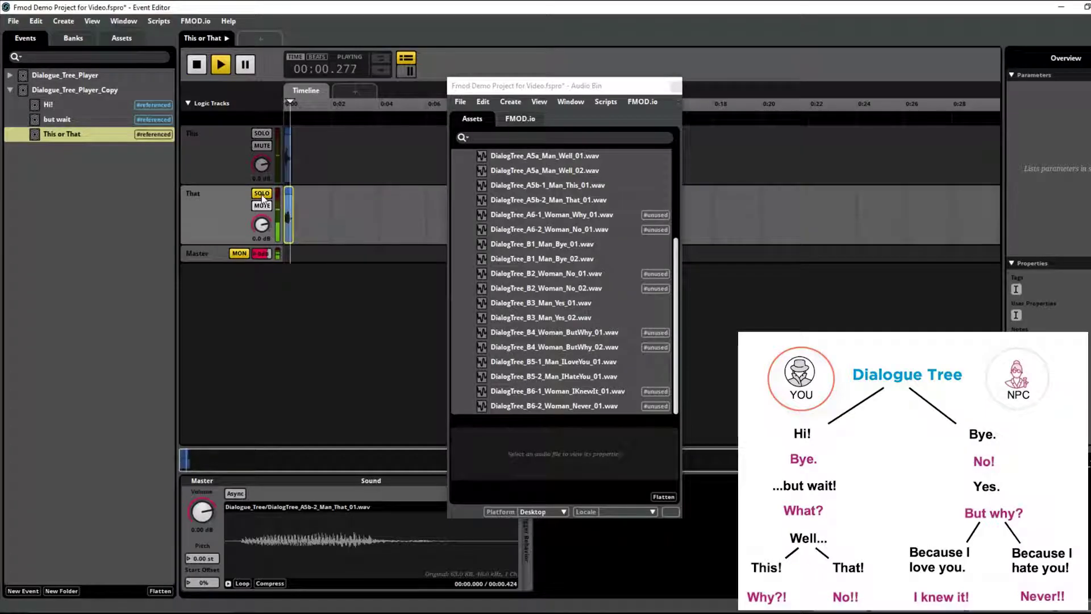
left_click(262, 193)
key("space")
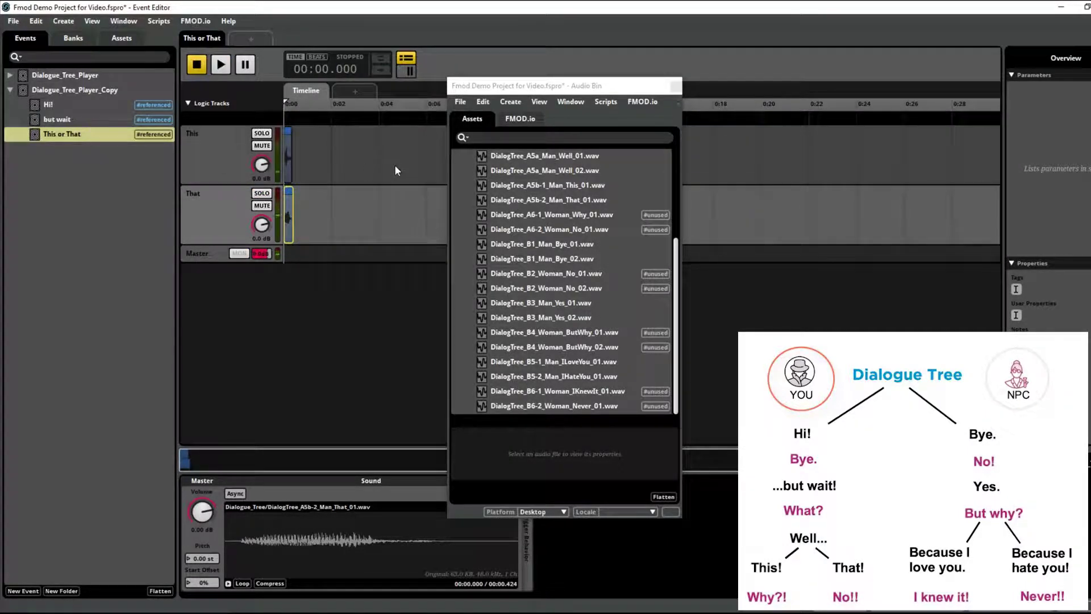
key("space")
left_click(675, 86)
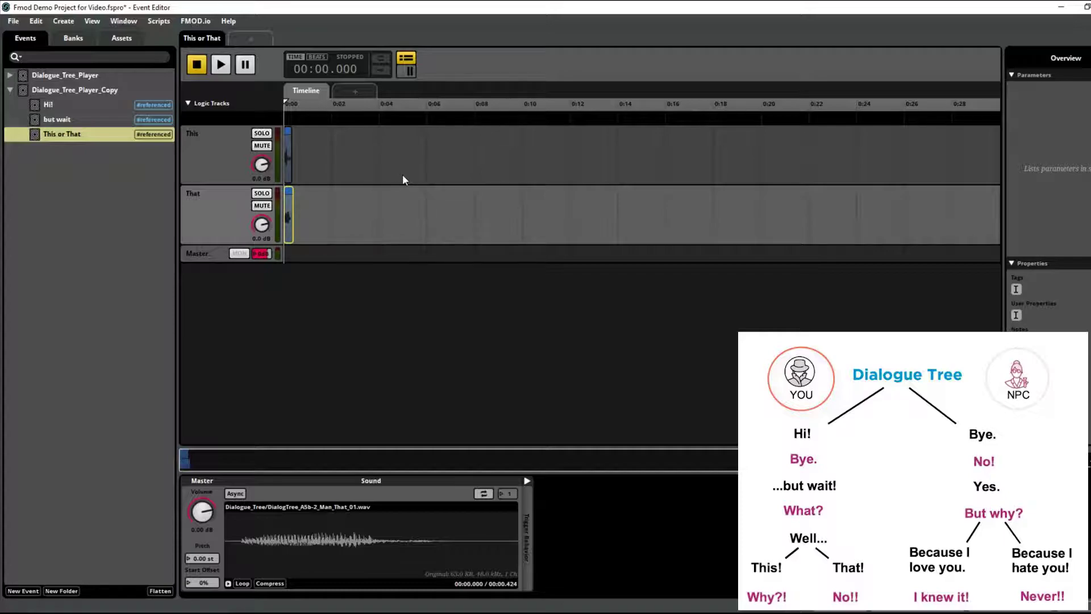
left_click(359, 91)
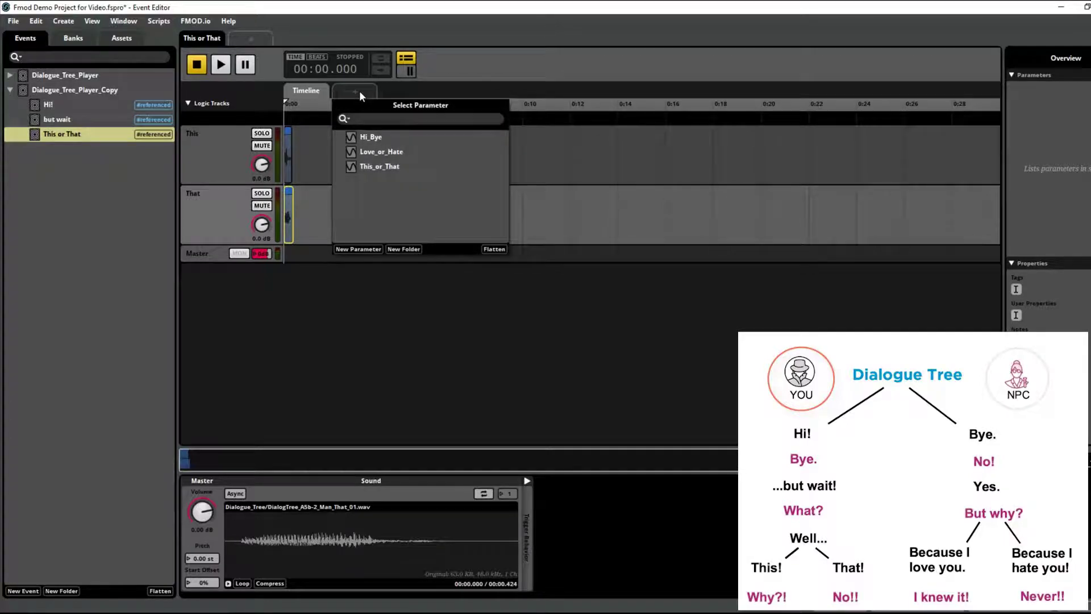
left_click(357, 250)
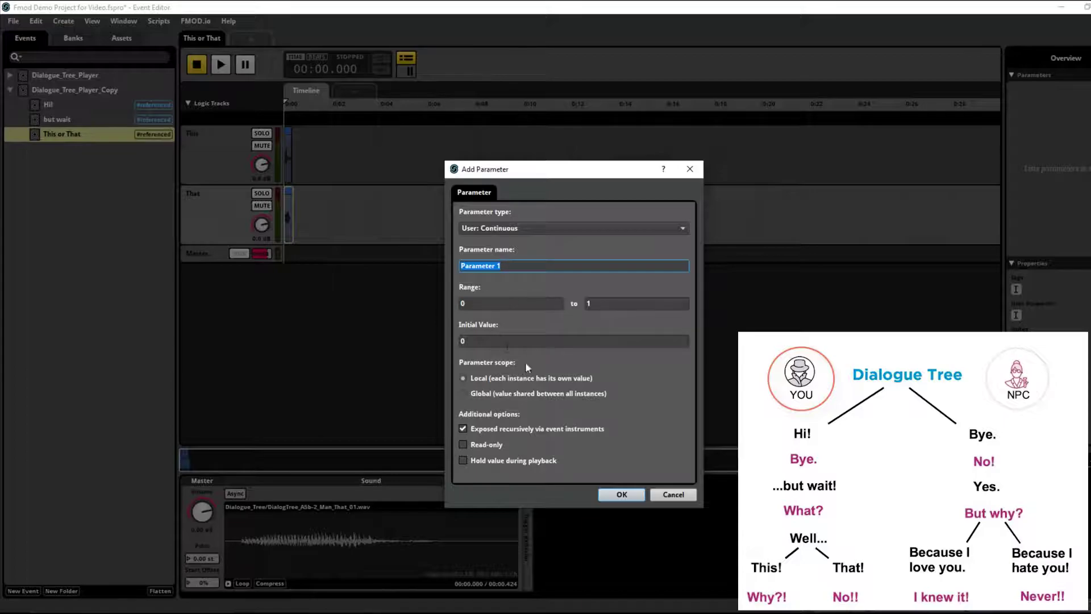
left_click(673, 494)
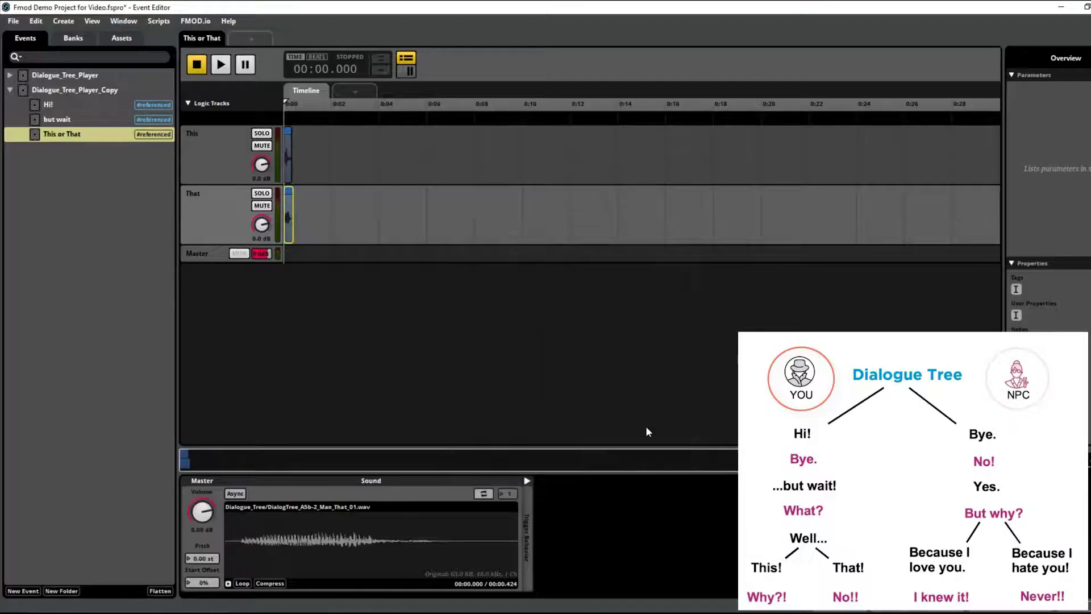
- Add the This_or_That parameter sheet and automate the This track's volume to drop from 0 dB at about 0.48 to -∞ dB at about 0.53
left_click(360, 90)
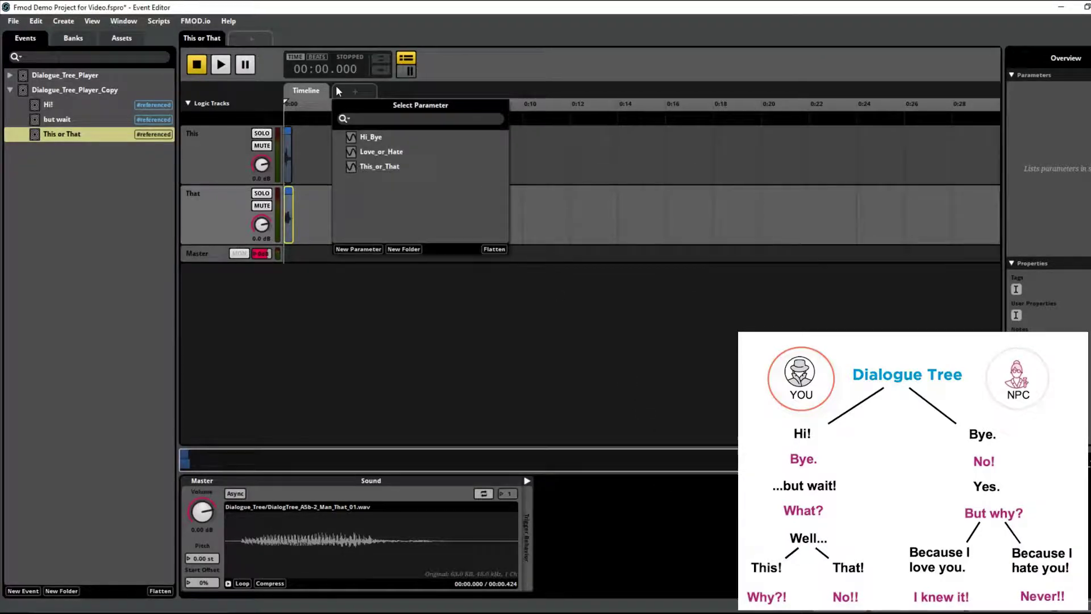
left_click(379, 168)
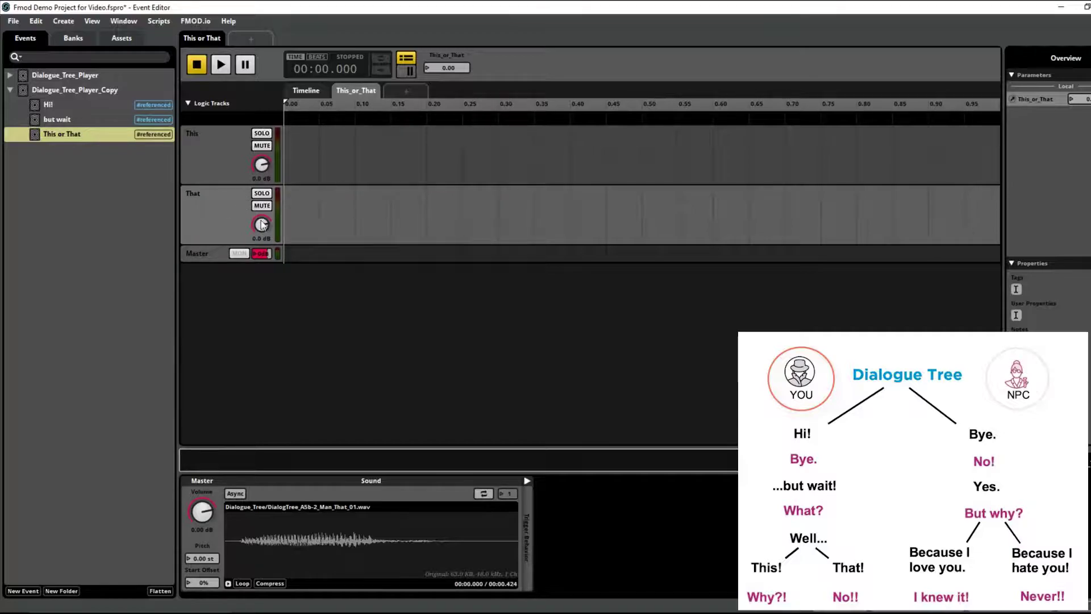
right_click(262, 166)
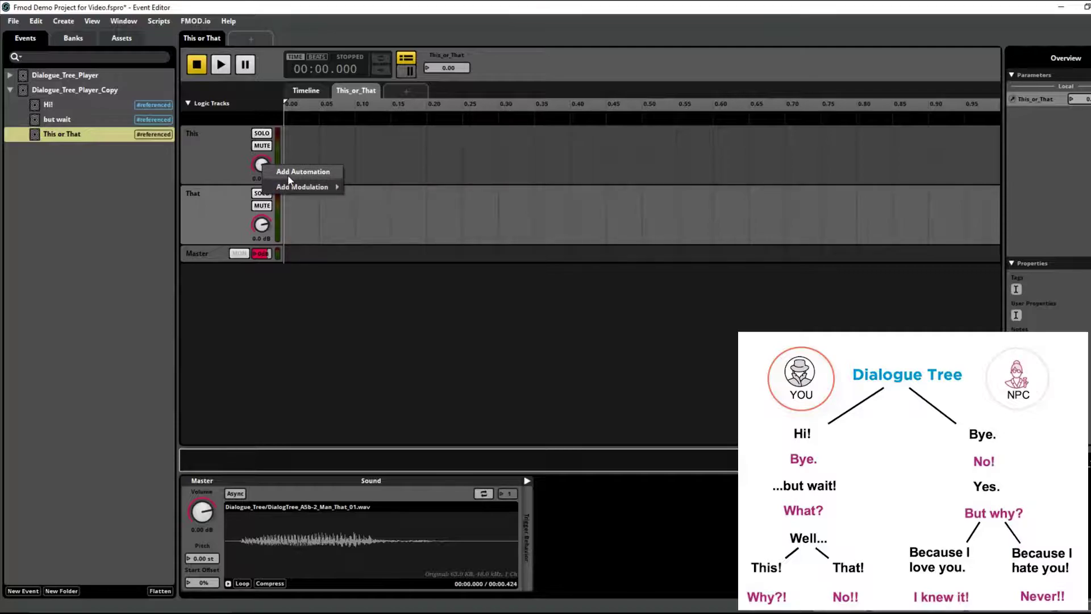
left_click(288, 174)
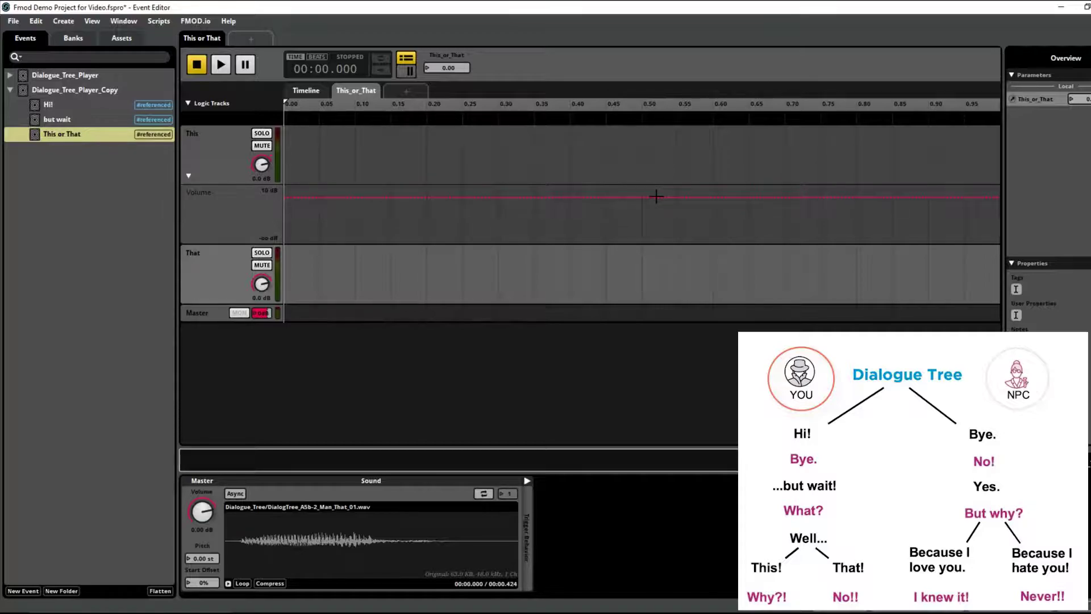
left_click(625, 197)
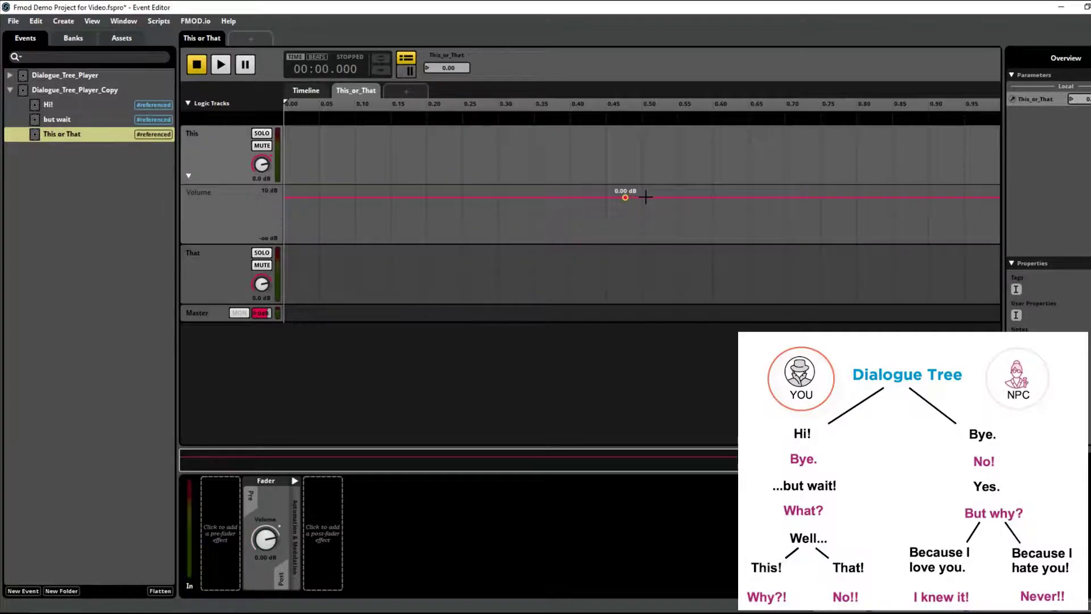
left_click_drag(638, 197, 663, 241)
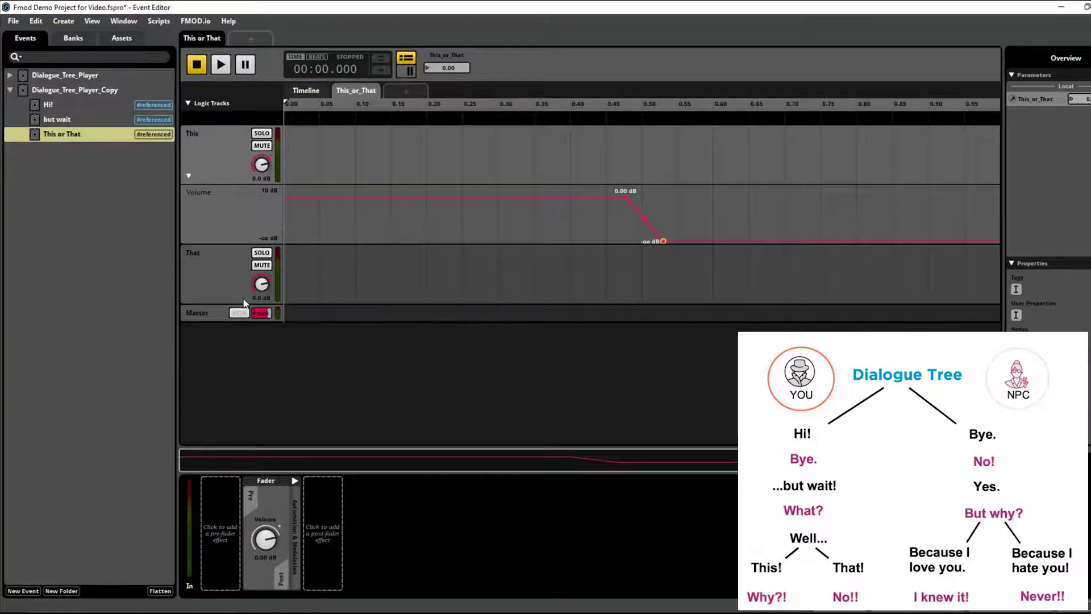
- Automate the That track's volume over This_or_That to rise from -∞ dB at about 0.48 to 0 dB at about 0.53
right_click(264, 284)
left_click(281, 287)
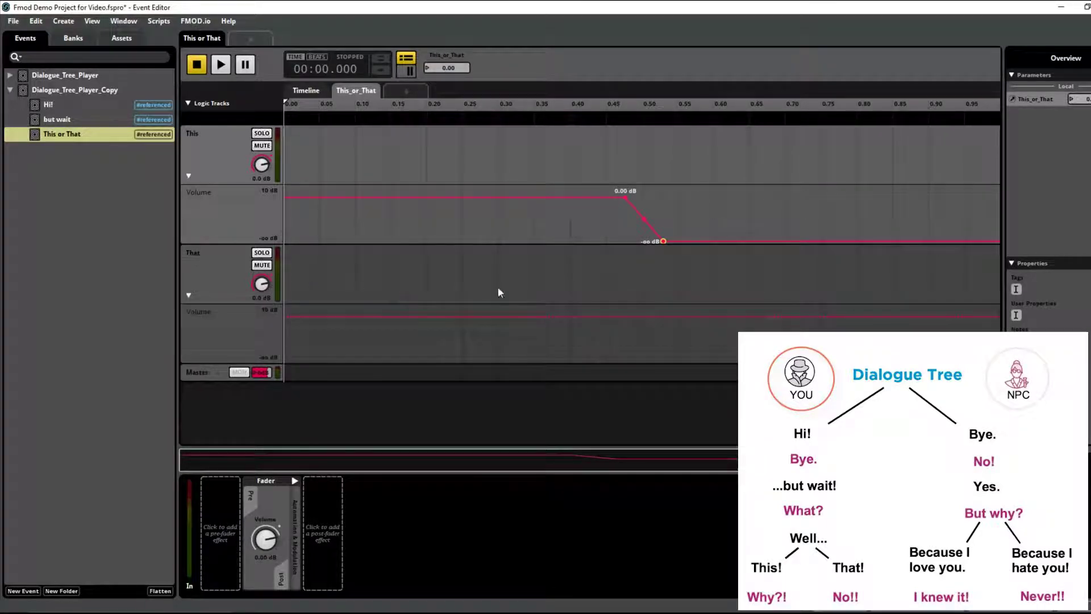
left_click(663, 316)
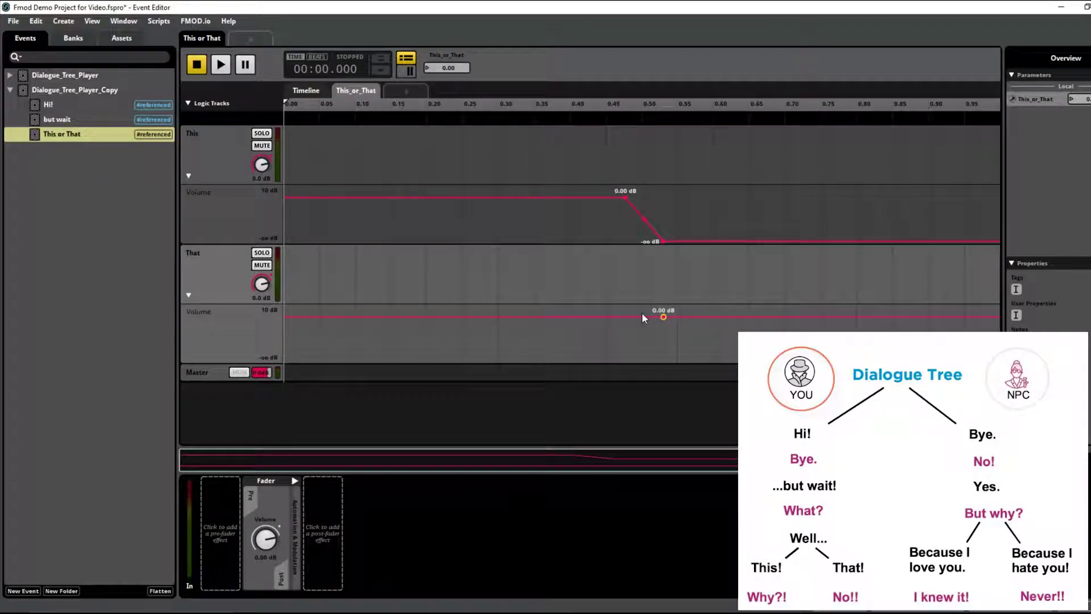
left_click_drag(632, 316, 627, 360)
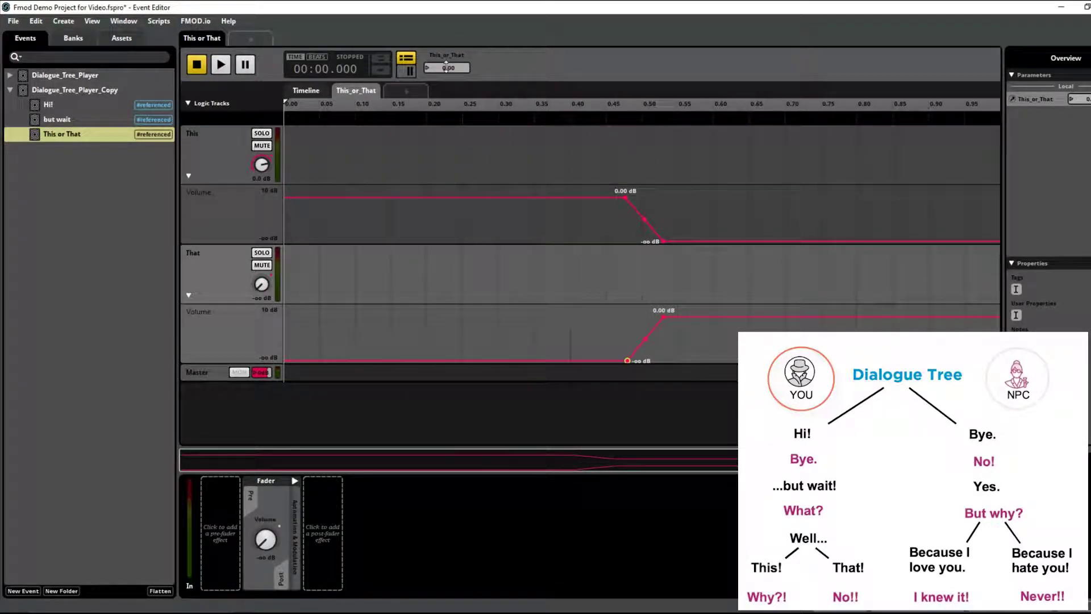
- Audition the event with the This_or_That parameter at about a third of its range and at its maximum
left_click_drag(447, 67, 449, 64)
key("space")
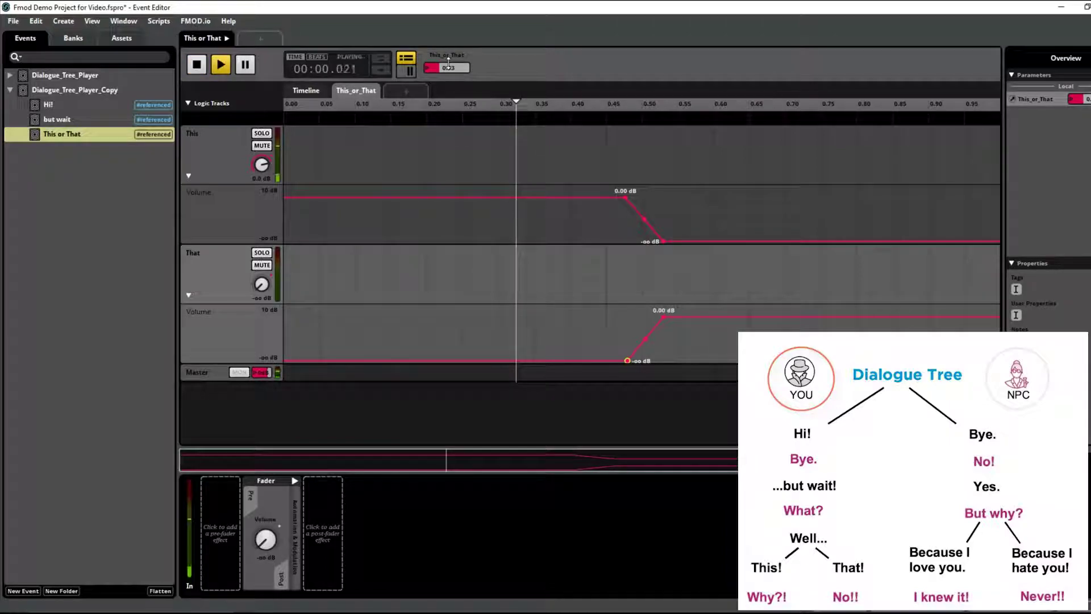
key("space")
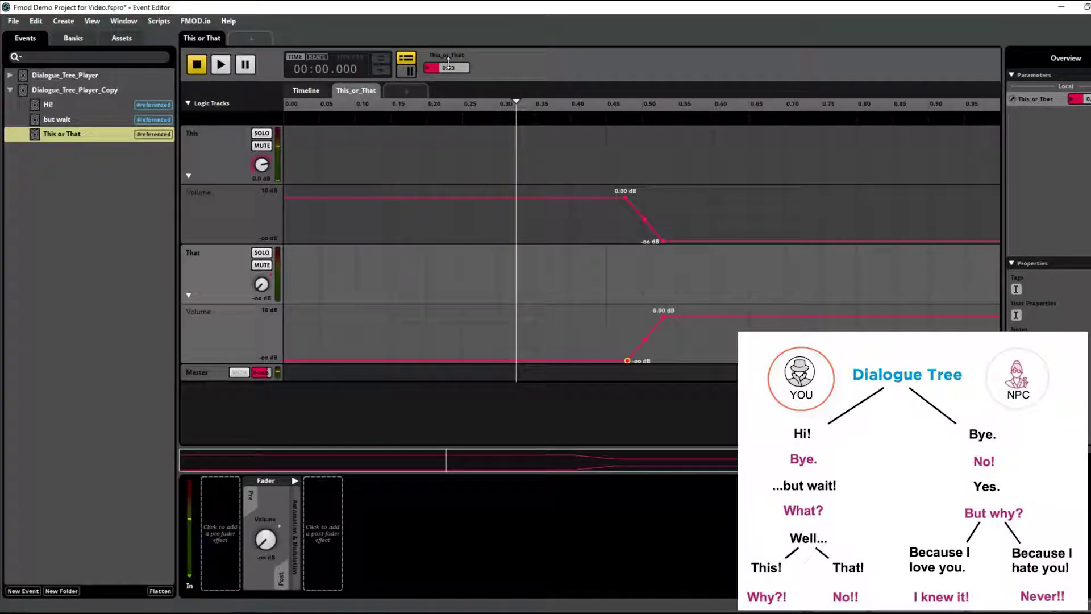
left_click_drag(448, 68, 448, 56)
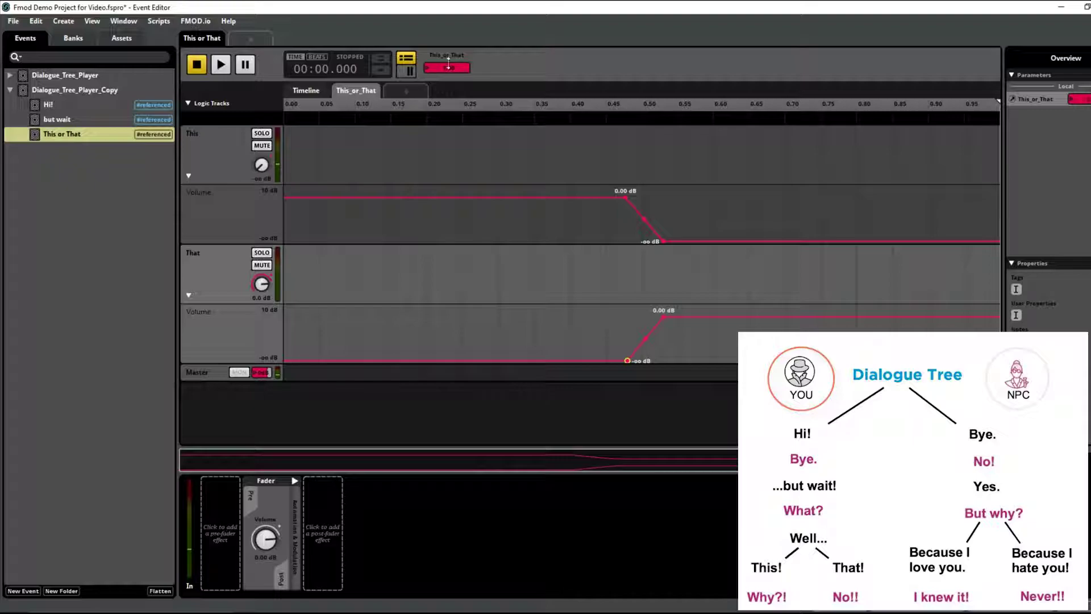
key("space")
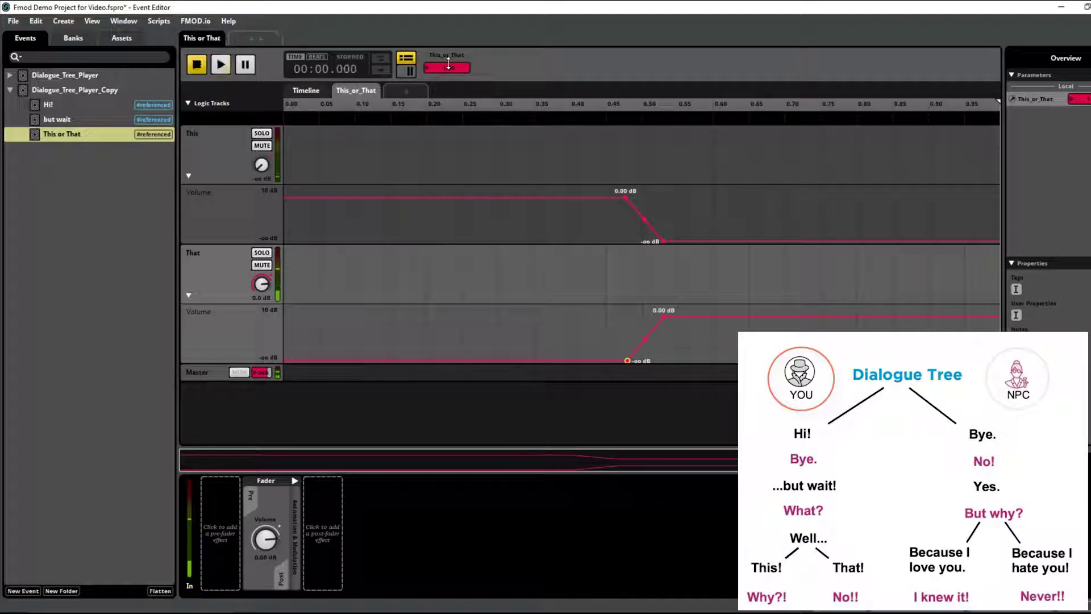